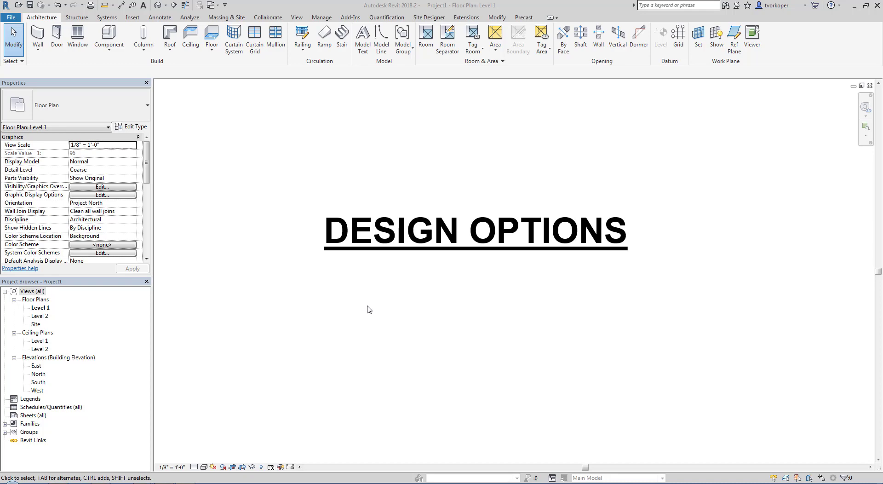
Step: Delete the DESIGN OPTIONS title text from the Level 1 floor plan
left_click(372, 250)
key("Delete")
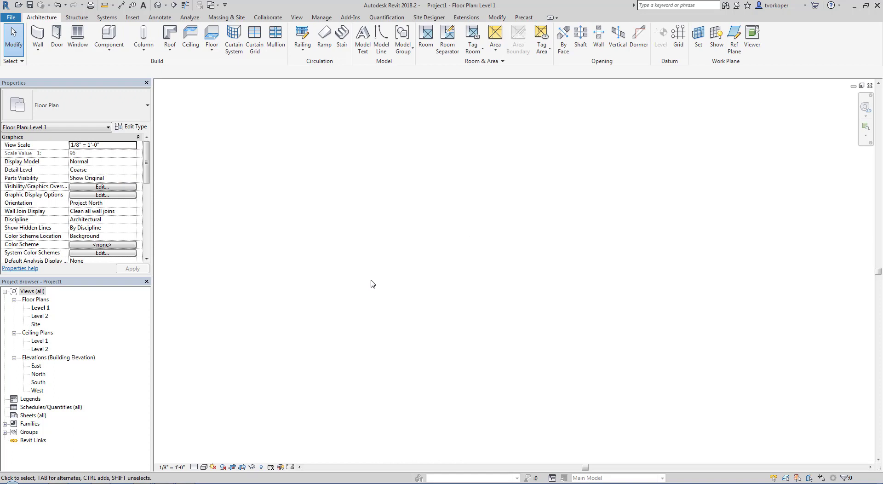
scroll(371, 282, "down", 5)
scroll(554, 312, "up", 4)
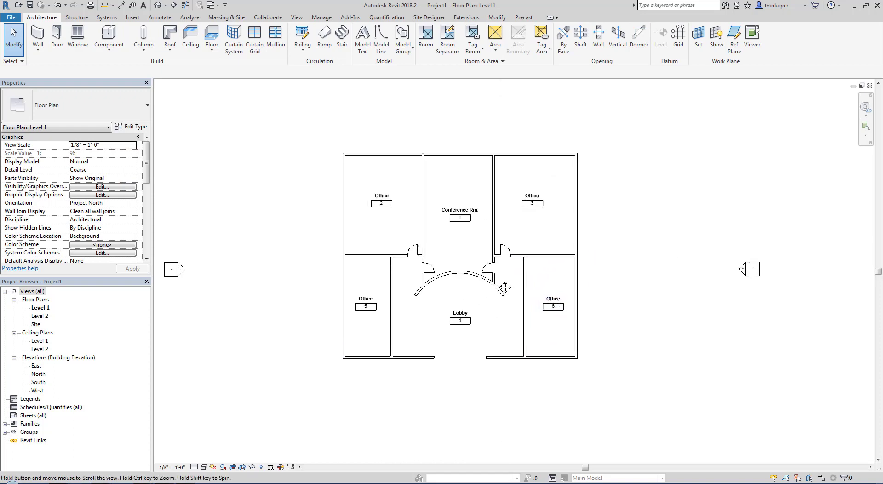
scroll(449, 302, "up", 4)
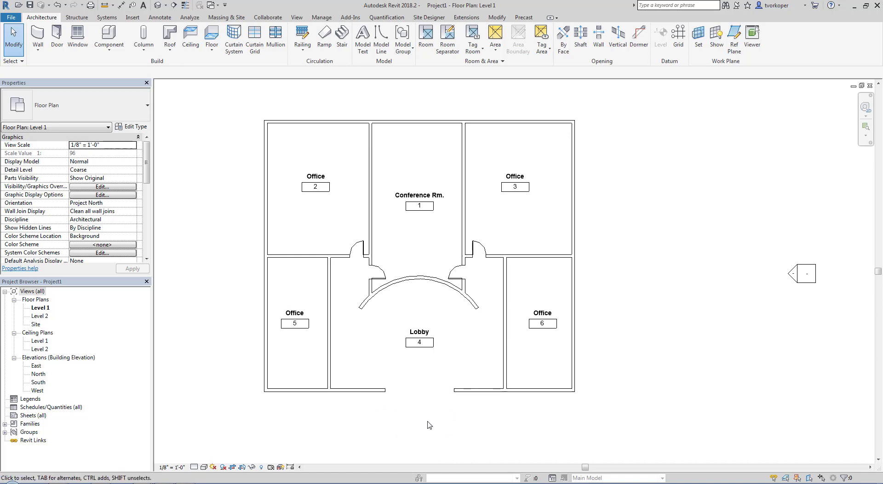
Step: Draw three chained Generic - 8" walls forming a rectangular entry 10' deep outside the lobby opening
middle_click_drag(423, 424, 426, 422)
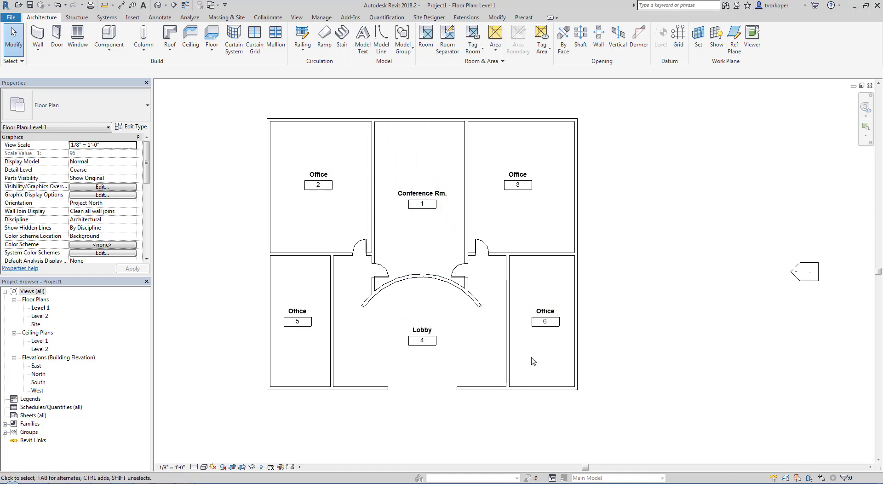
middle_click_drag(417, 439, 413, 397)
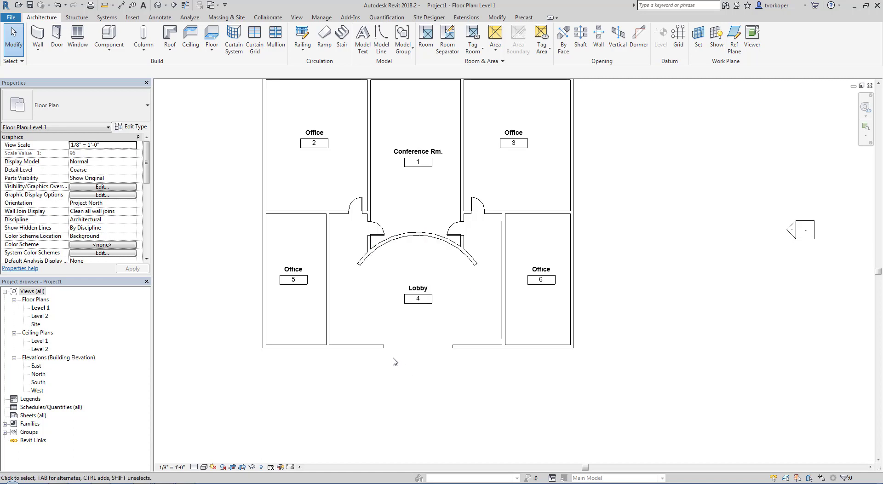
key("w")
key("a")
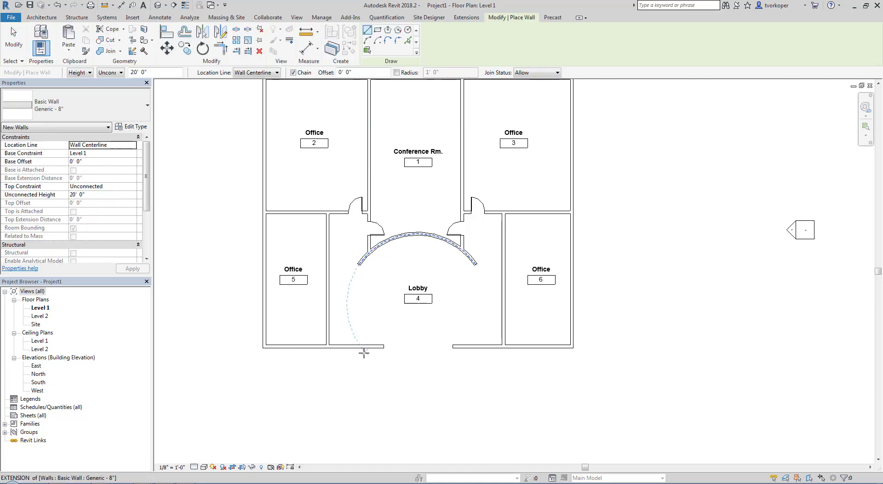
left_click(368, 348)
left_click(369, 392)
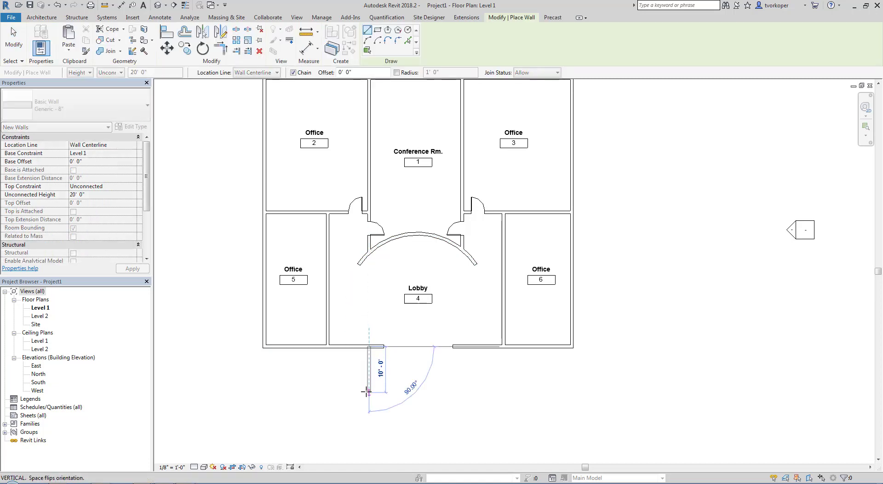
left_click(472, 392)
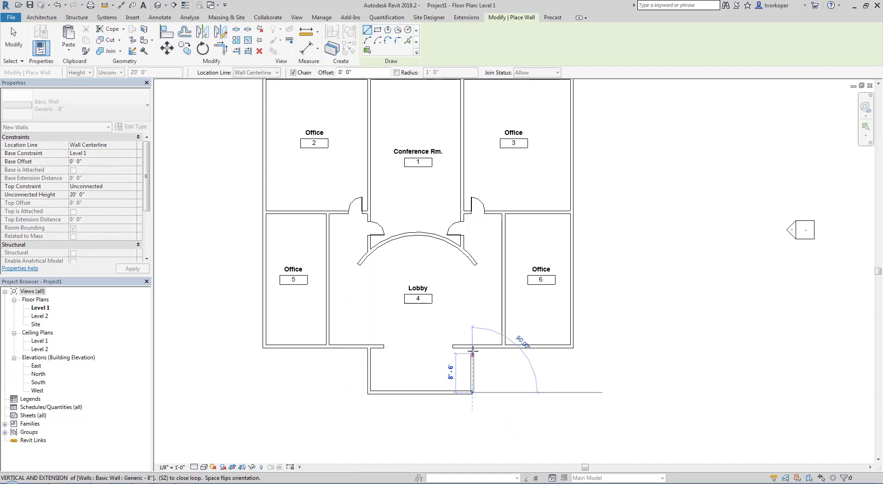
left_click(472, 348)
key("Escape")
key("Escape")
Step: Place a Single-Flush 36" x 84" door in the middle of the entry's front wall
key("d")
key("r")
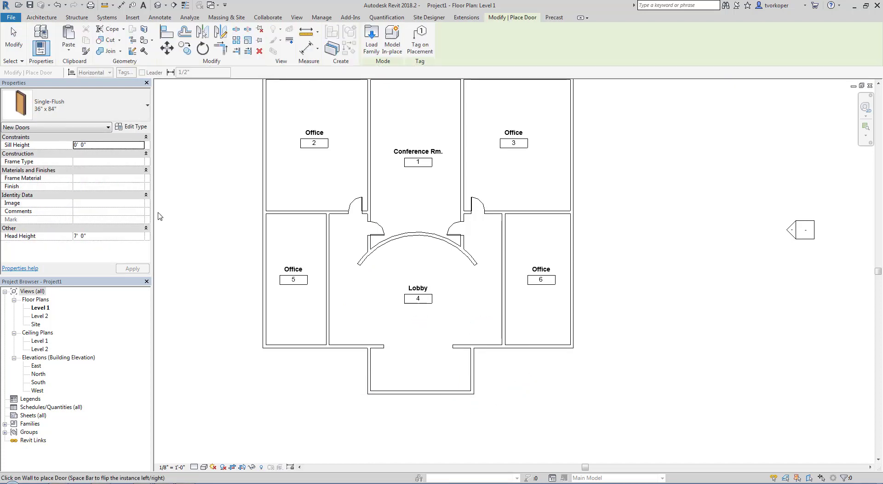
left_click(419, 392)
key("Escape")
key("Escape")
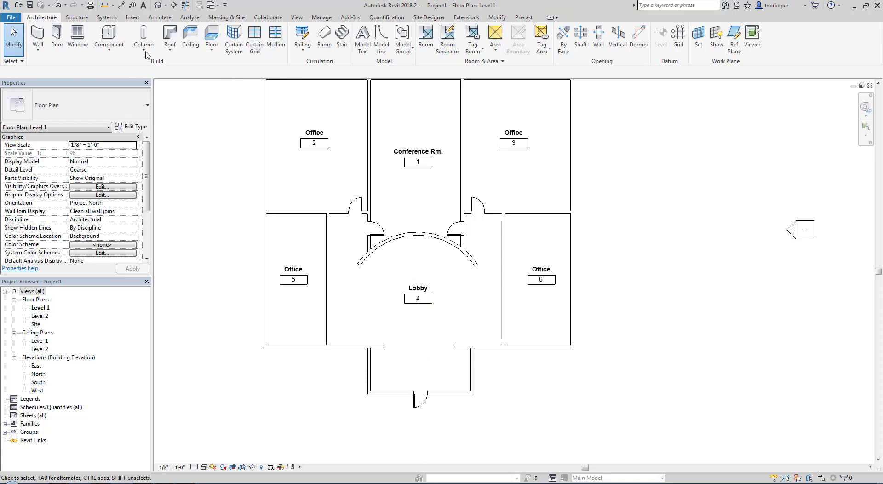
Step: Delete the three rectangular entry walls together with their door
left_click(321, 17)
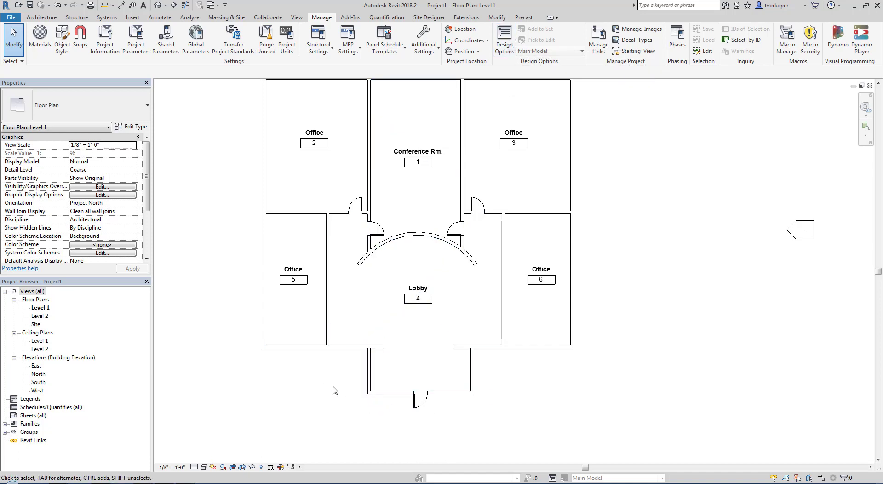
left_click(371, 385)
left_click(386, 392, "ctrl")
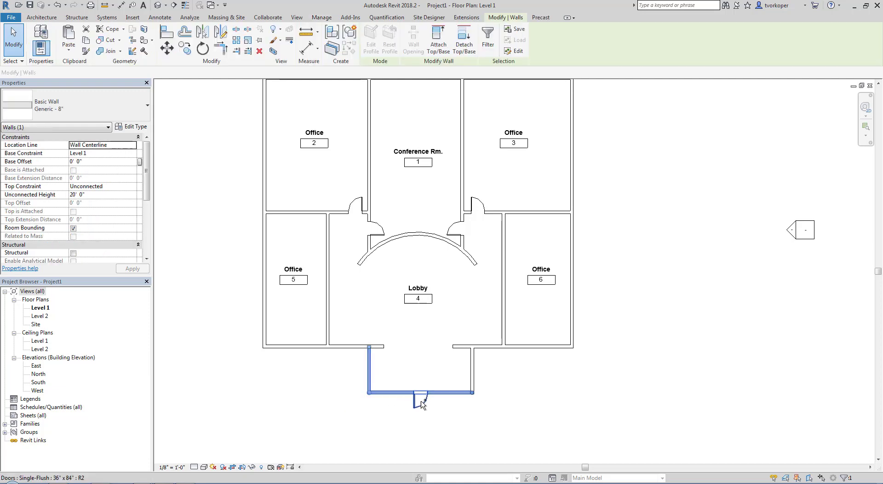
left_click(472, 375, "ctrl")
left_click(418, 407, "ctrl")
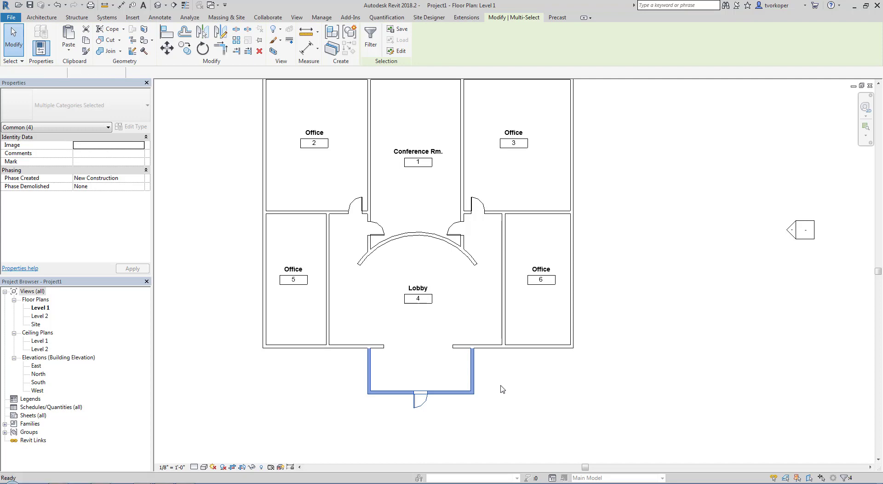
key("Delete")
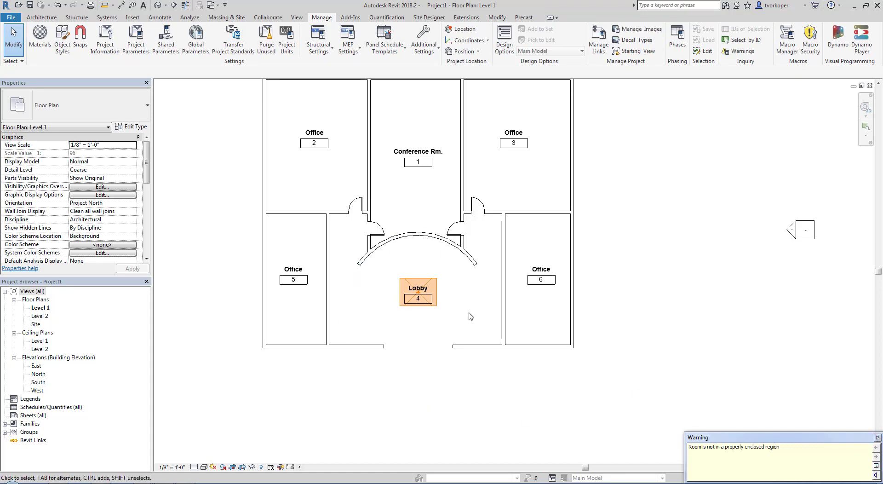
left_click(877, 437)
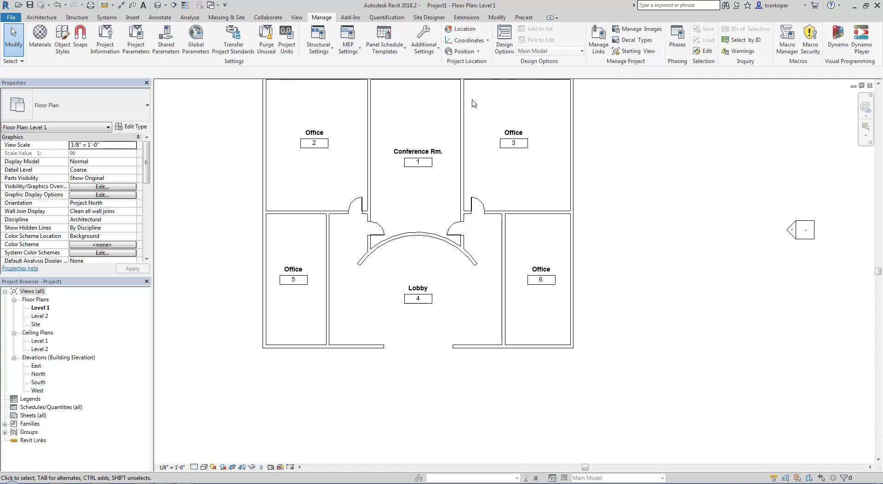
Step: Create a new design option set and rename it Entry Way
left_click(504, 41)
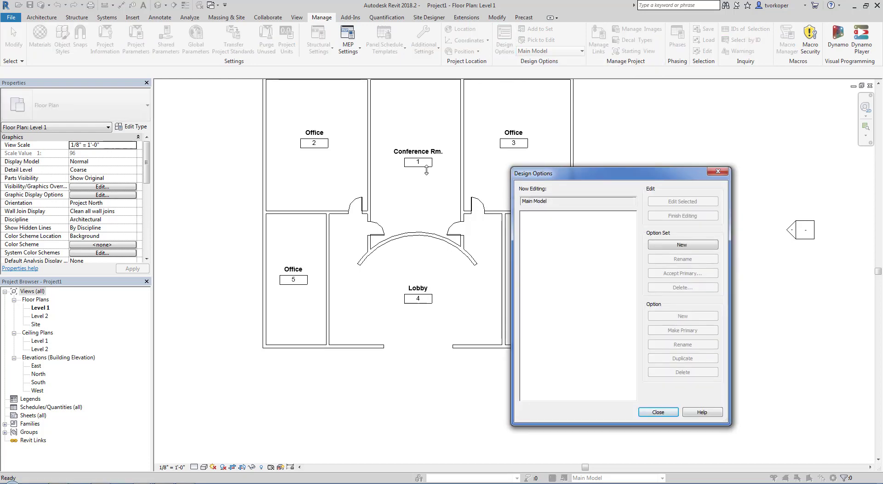
left_click_drag(596, 193, 415, 156)
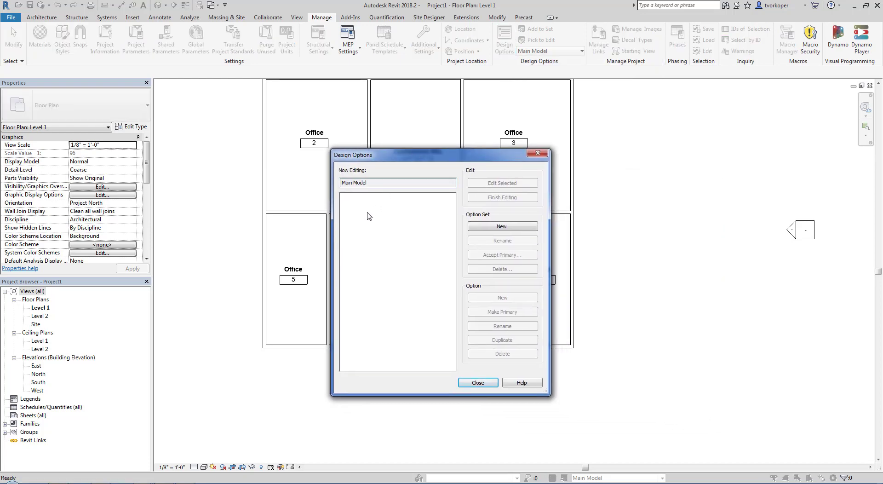
left_click(478, 226)
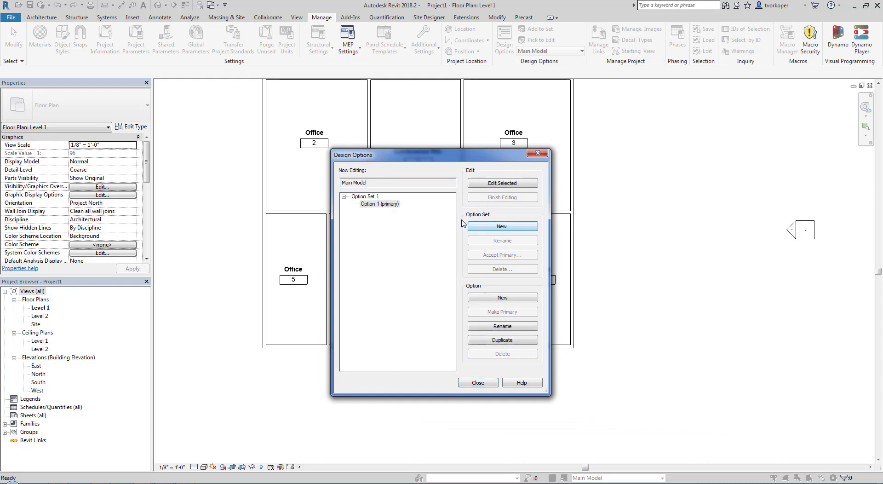
left_click(367, 197)
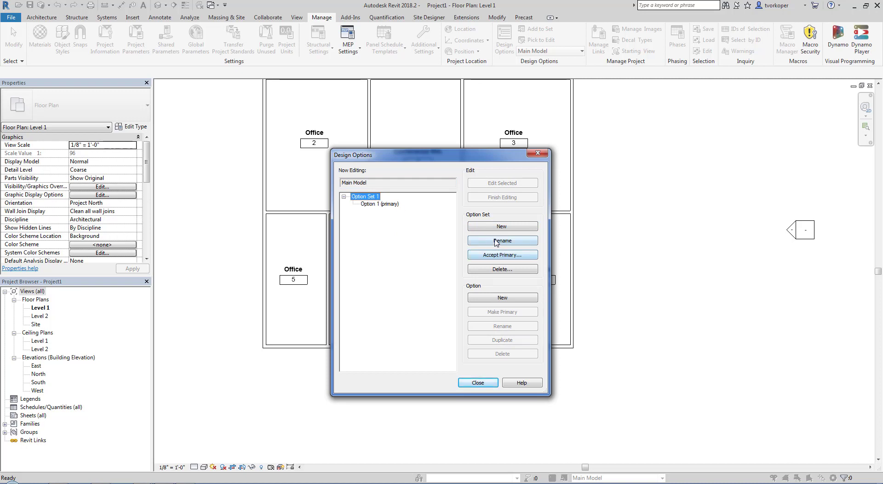
left_click(495, 241)
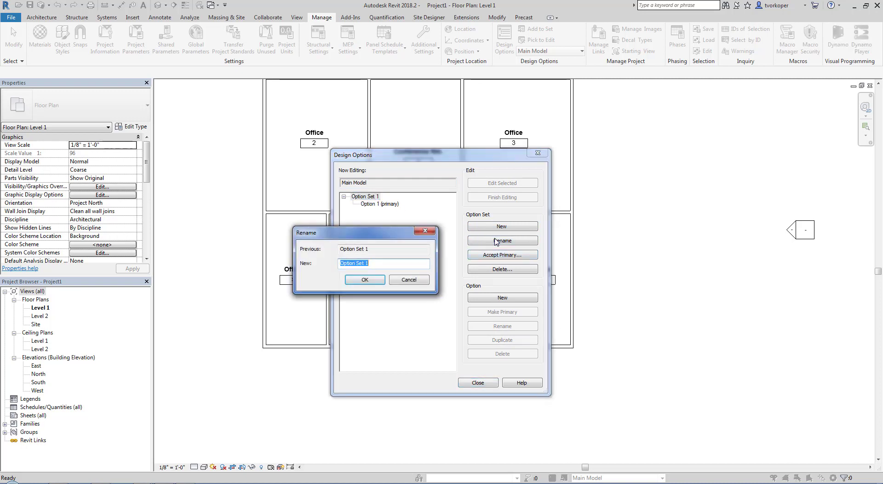
type("eNTRY wA")
key("BackSpace")
type("Entry Wa")
key("Return")
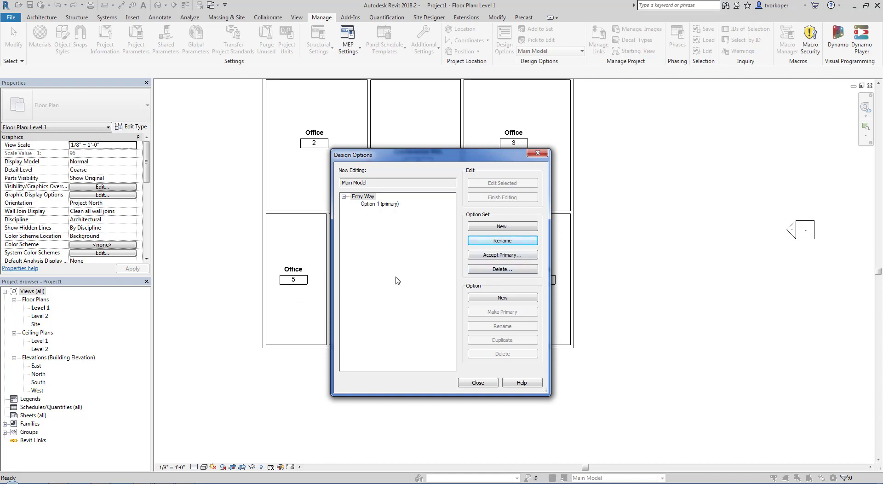
Step: Add two more options, Option 2 and Option 3, to the Entry Way option set
left_click_drag(381, 157, 648, 165)
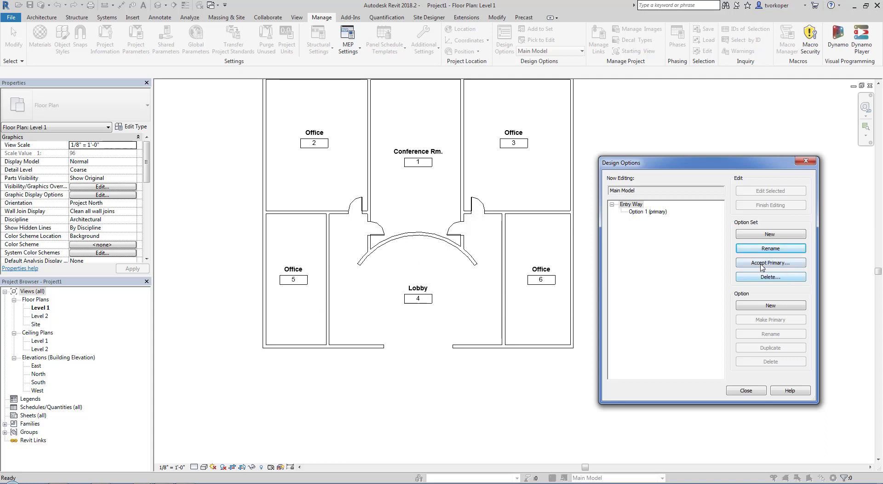
left_click_drag(748, 170, 724, 167)
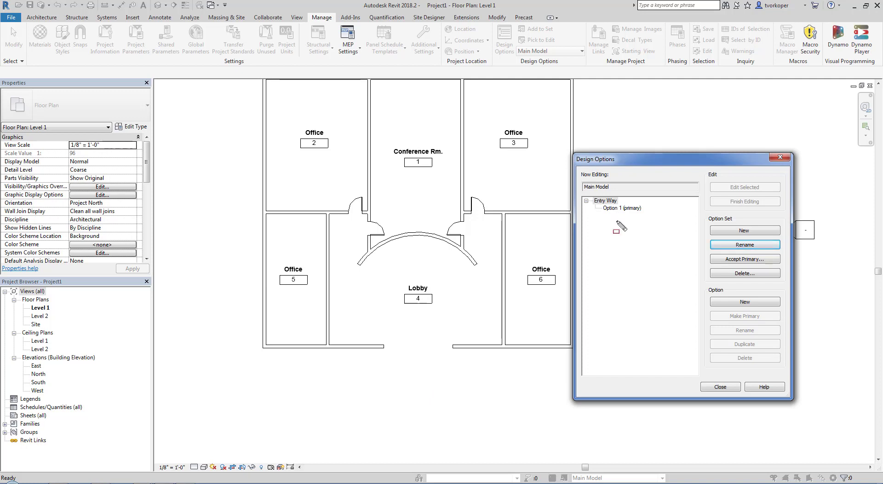
mouse_move(704, 283)
left_mouse_down()
mouse_move(729, 336)
mouse_move(795, 378)
left_mouse_up()
key("Escape")
left_click(715, 302)
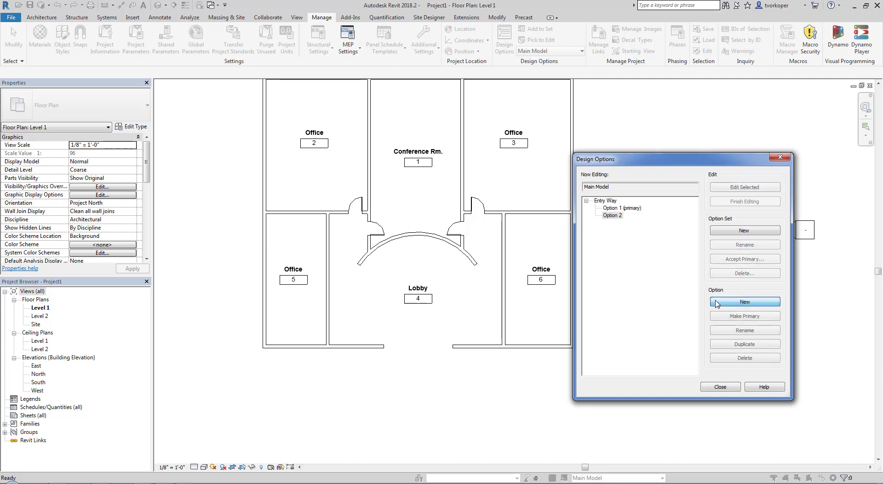
left_click(714, 302)
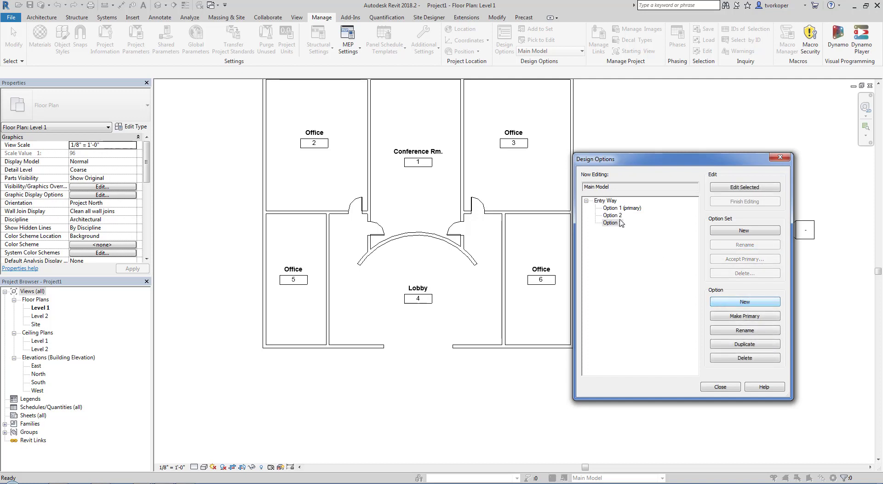
Step: Rename the primary Option 1 of the Entry Way set as Rectangular
left_click(616, 207)
left_click(729, 330)
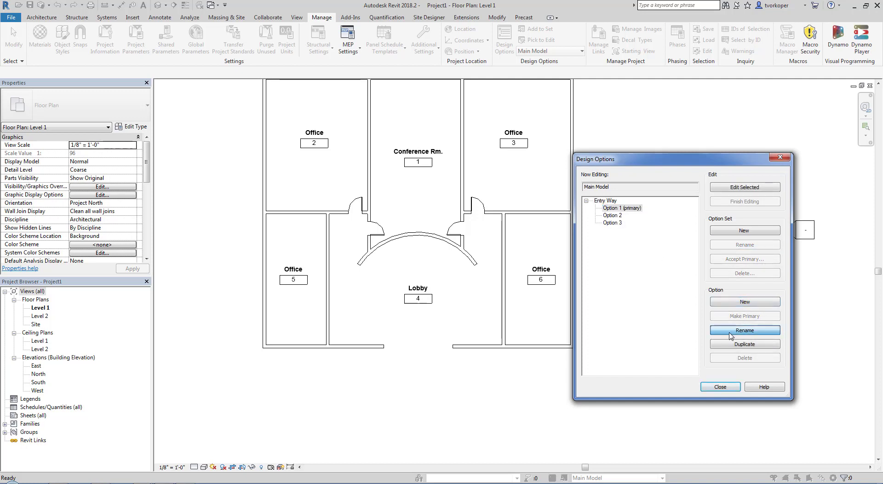
type("Rectangular")
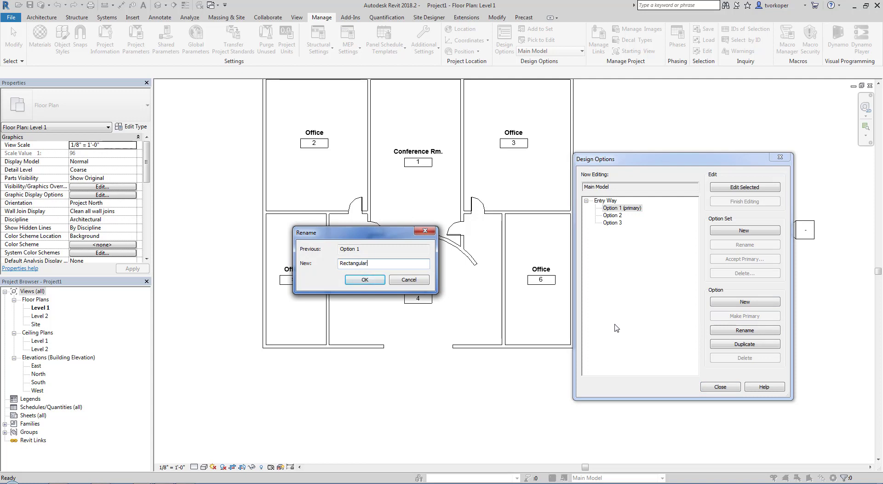
key("Return")
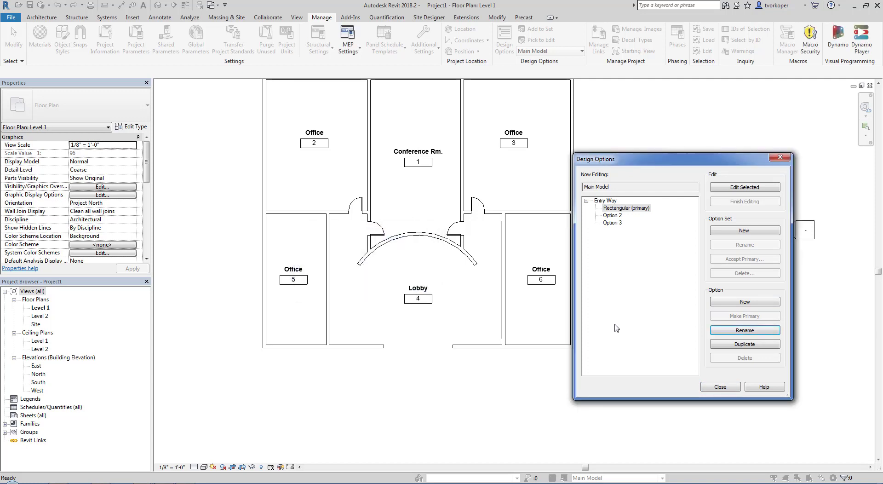
Step: Rename Option 2 of the Entry Way set as Circular
left_click(612, 215)
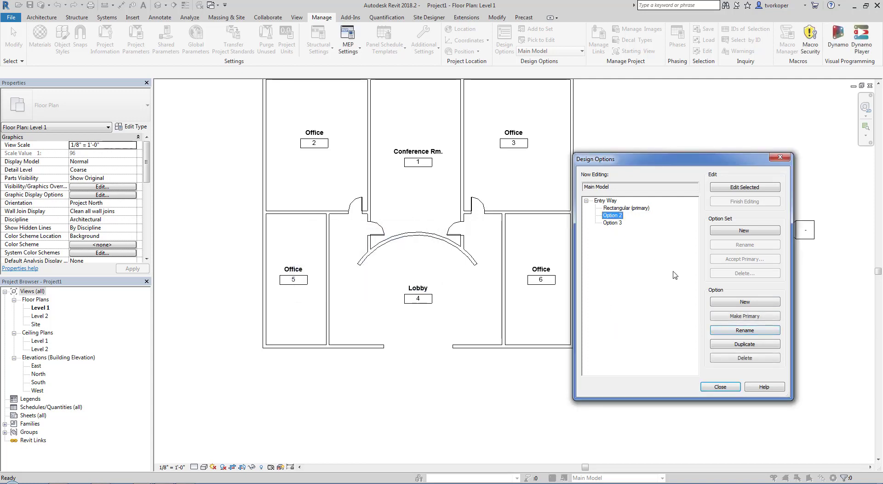
left_click(731, 330)
type("Cir")
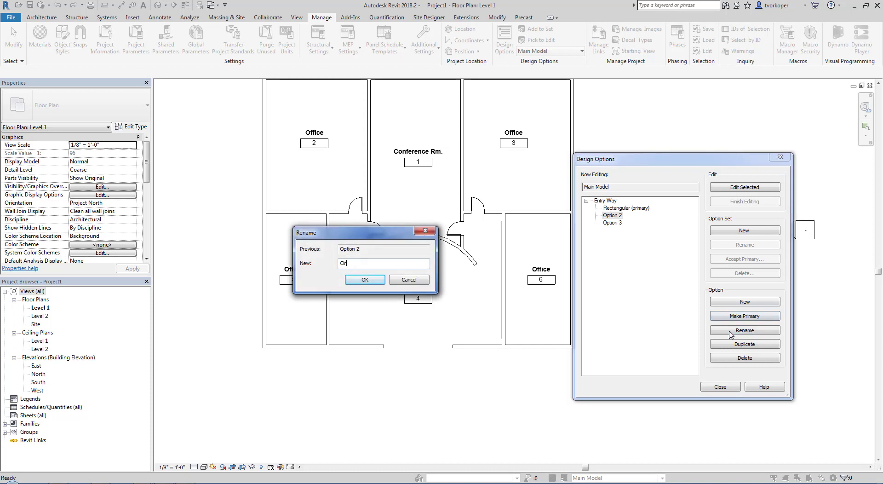
type("cular")
key("Return")
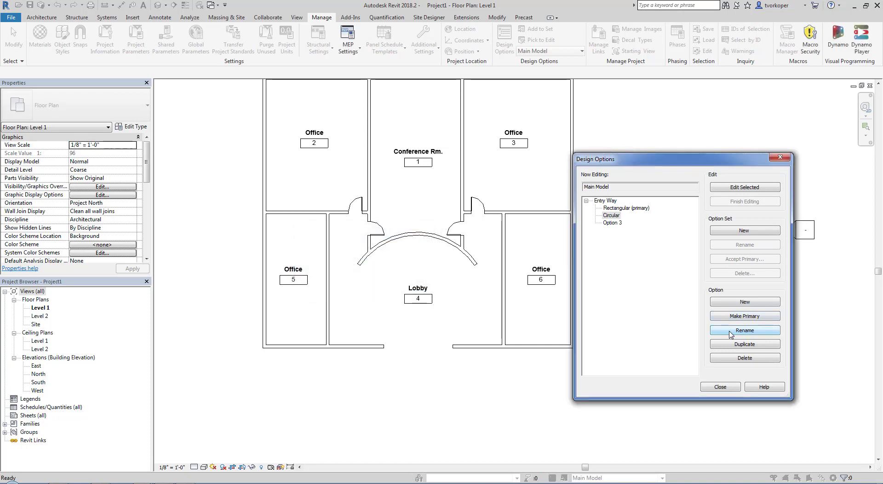
Step: Rename Option 3 of the Entry Way set as Triangular
left_click(618, 222)
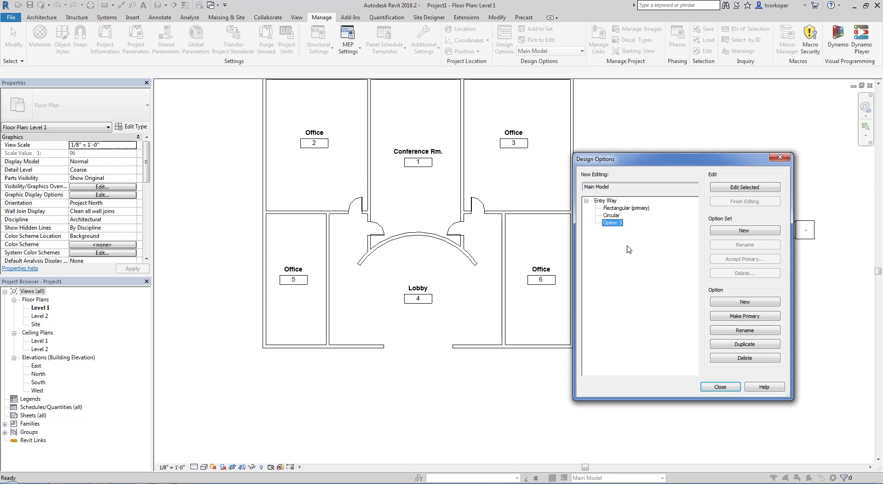
left_click(723, 330)
type("Triangular")
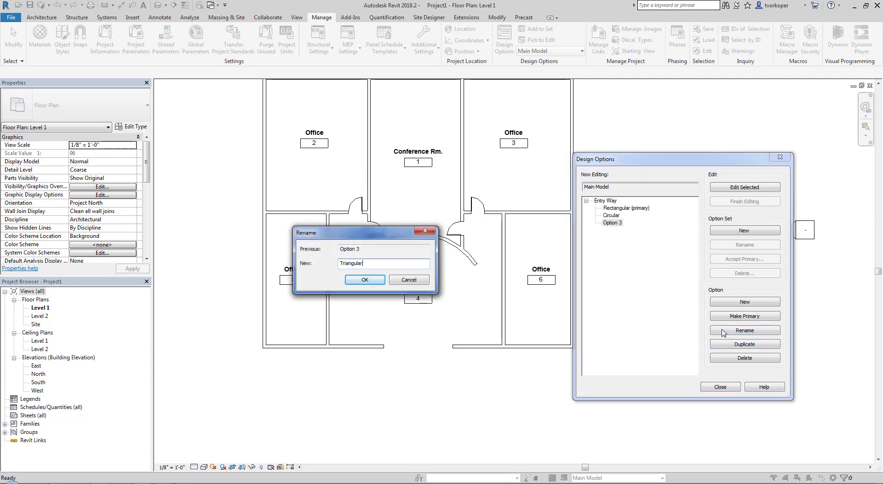
key("Return")
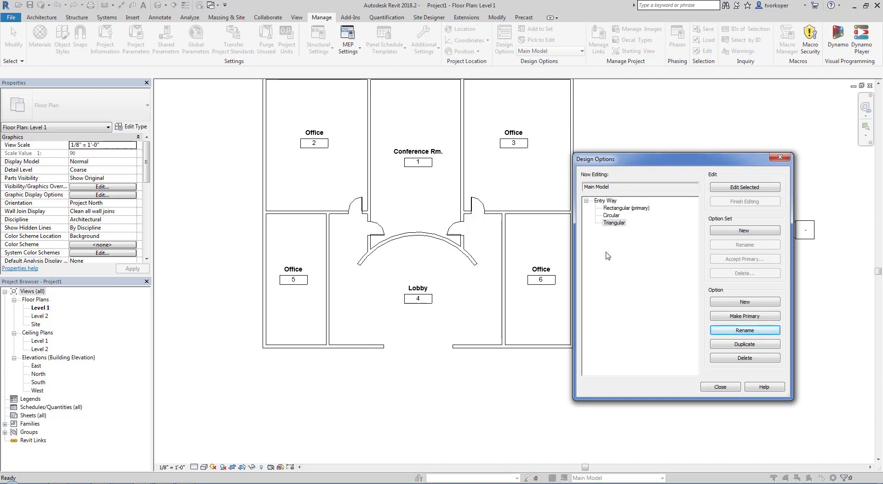
left_click_drag(617, 163, 563, 162)
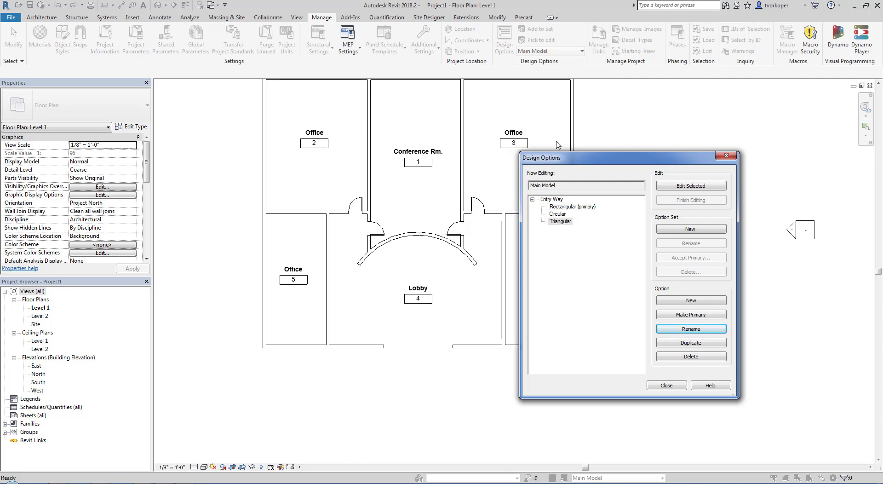
Step: Start editing the Rectangular (primary) option of the Entry Way set and close the design options dialog
left_click_drag(565, 160, 679, 170)
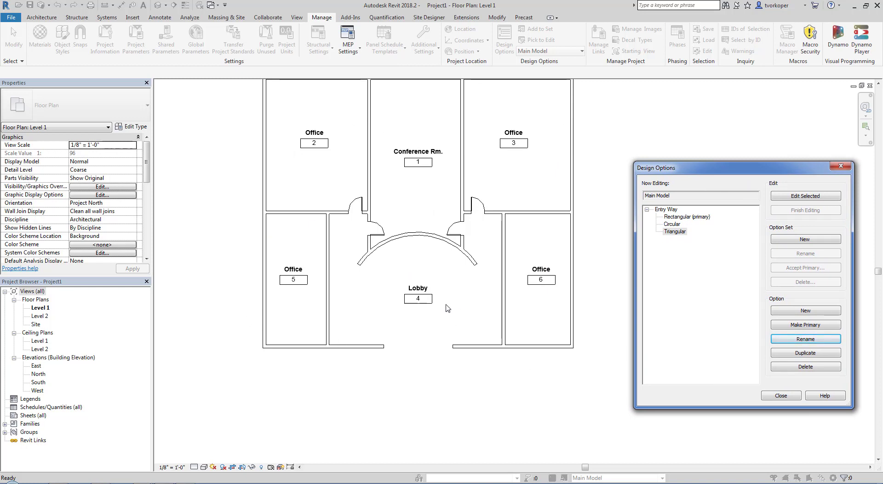
left_click_drag(763, 173, 705, 165)
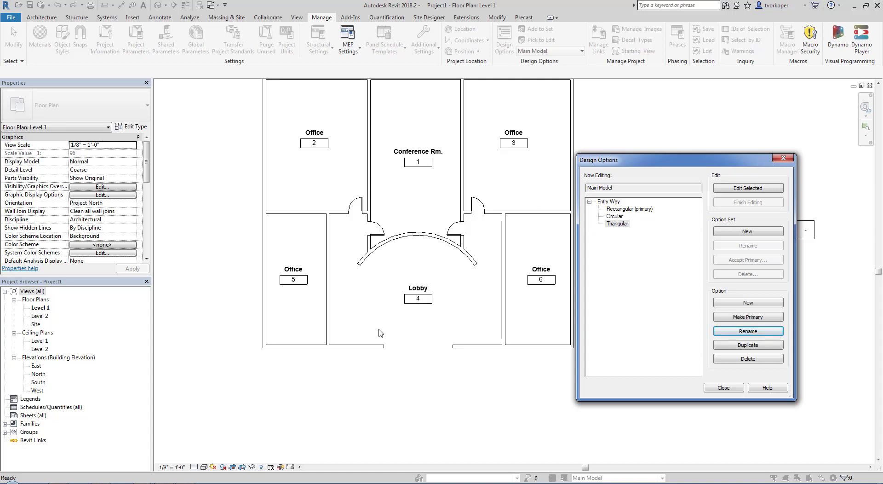
left_click(616, 209)
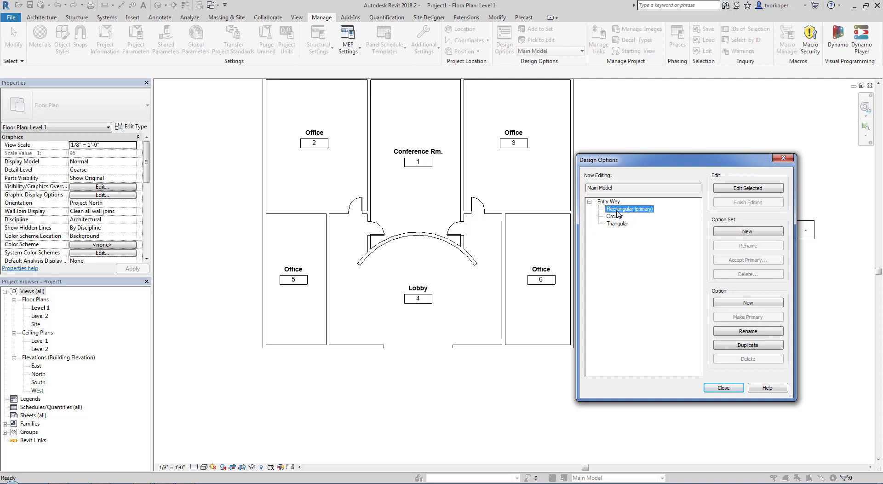
left_click(726, 189)
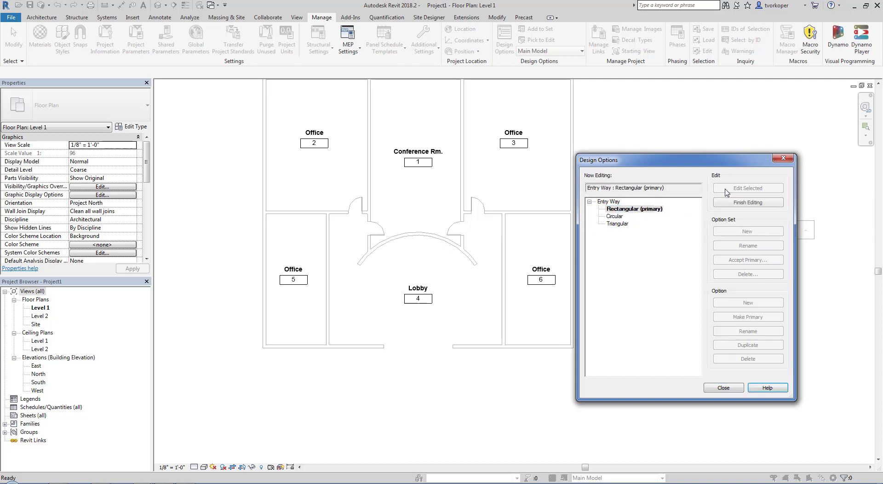
left_click(725, 388)
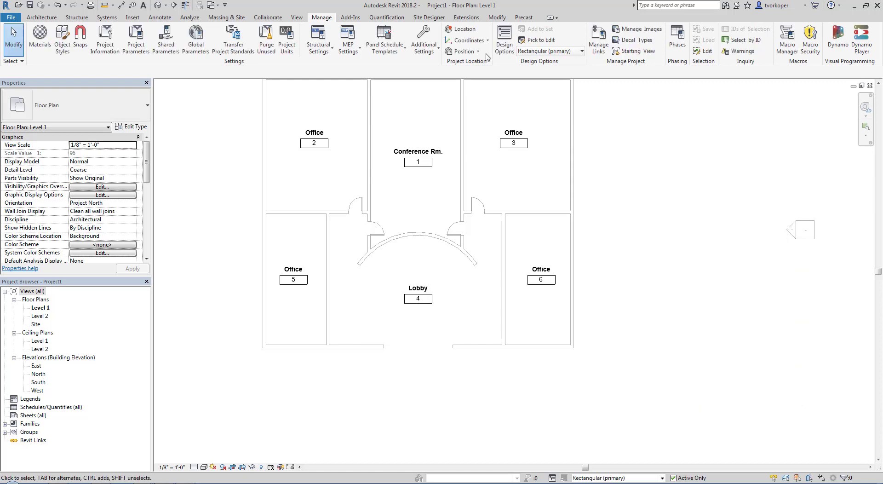
Step: Check the list of selectable design options and pick Rectangular (primary) as the active one
left_click_drag(488, 16, 590, 79)
left_click(581, 51)
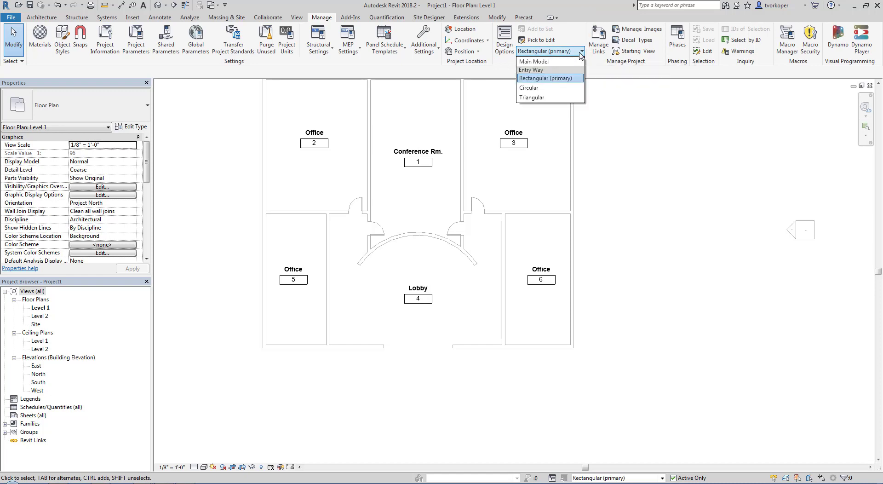
left_click(581, 52)
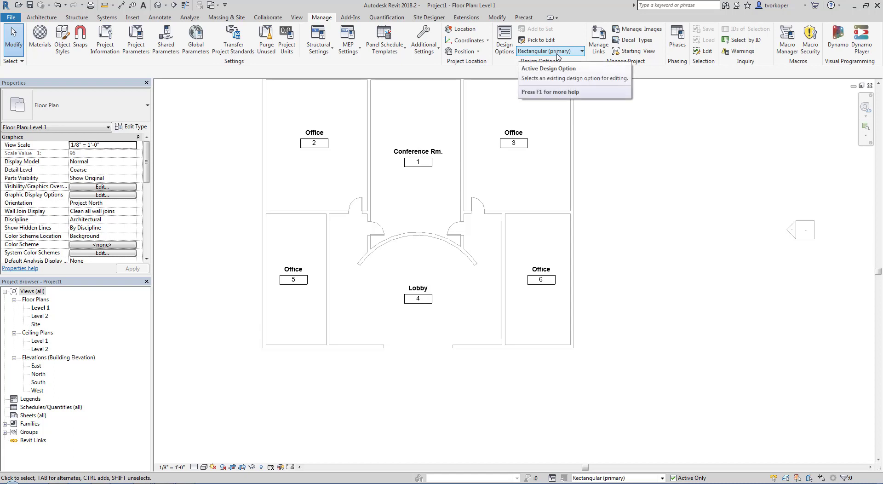
left_click(575, 53)
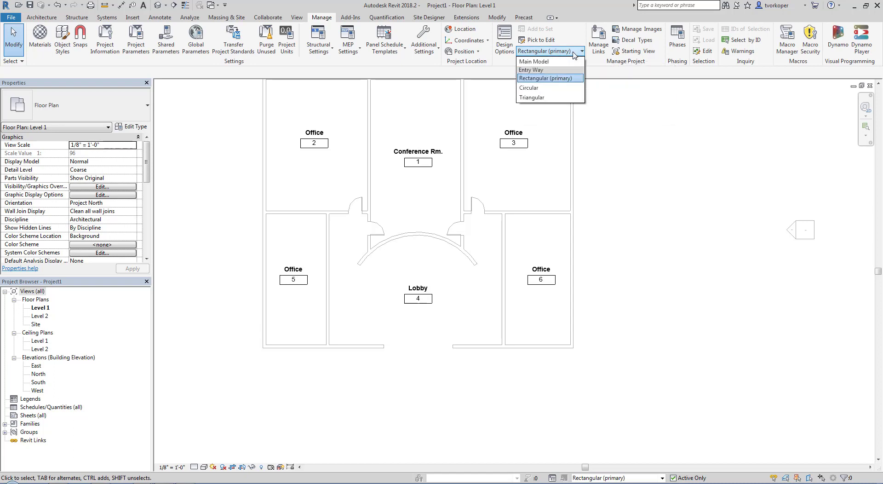
left_click(553, 82)
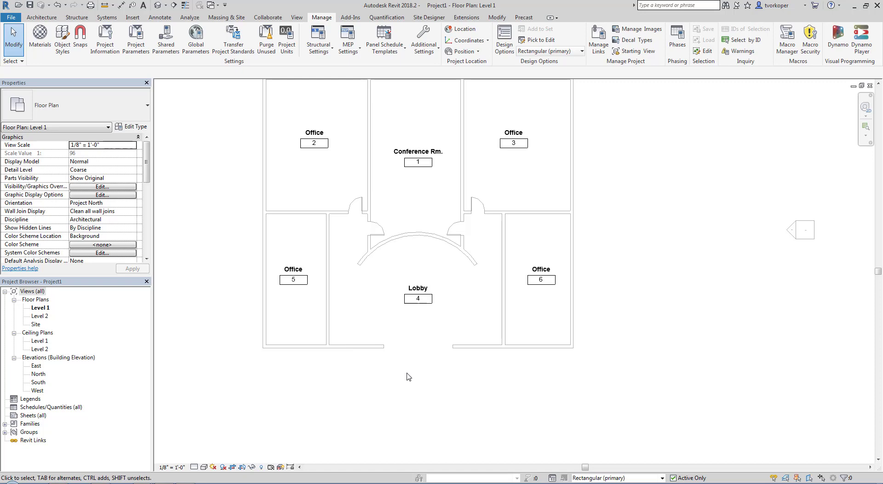
Step: Paste the copied rectangular entry walls and door into the Rectangular option, aligned to the same place
left_click(496, 17)
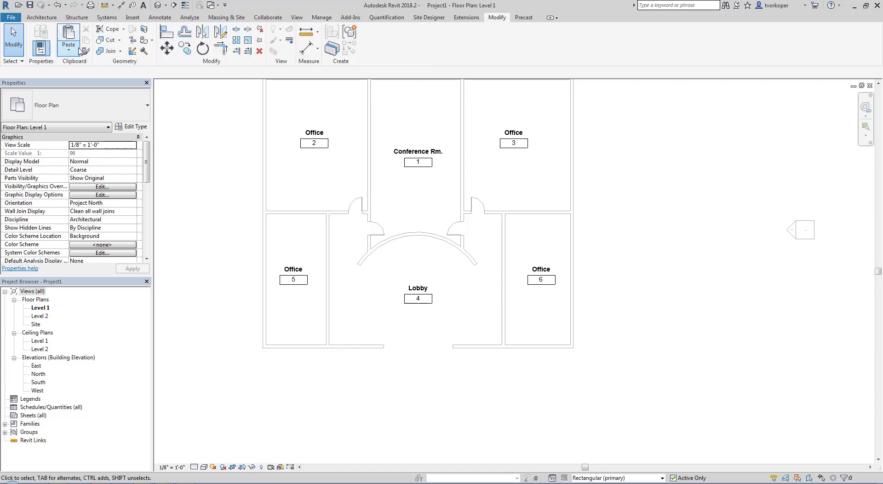
left_click(70, 52)
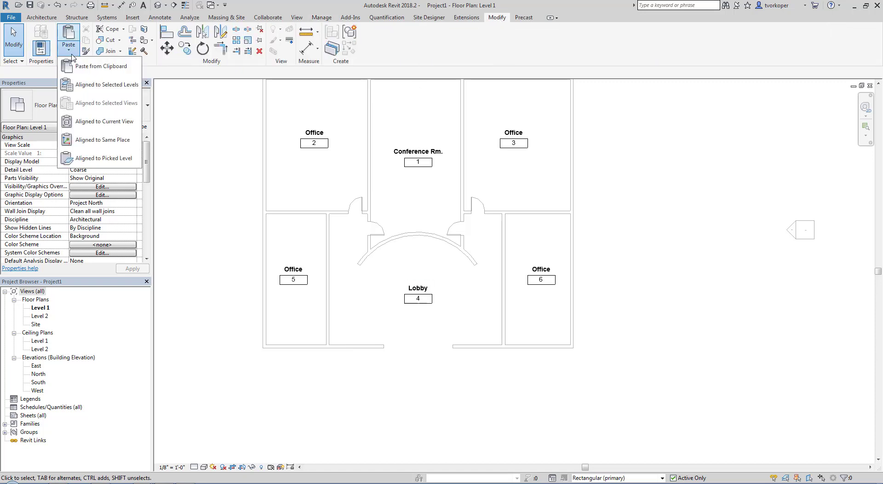
left_click(88, 141)
left_click(616, 386)
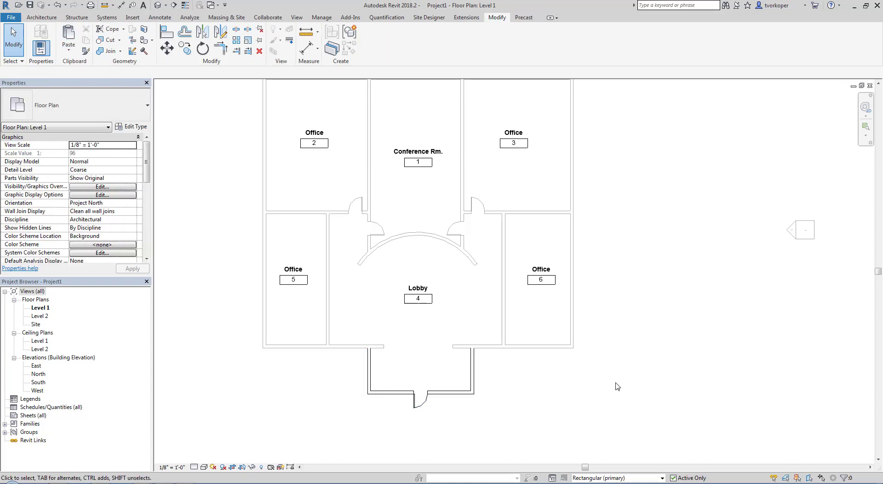
scroll(453, 423, "up", 4)
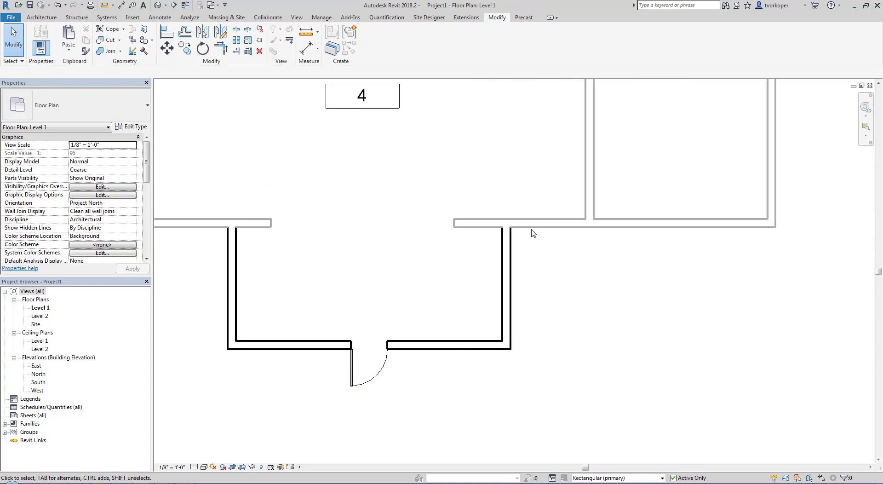
scroll(574, 327, "down", 3)
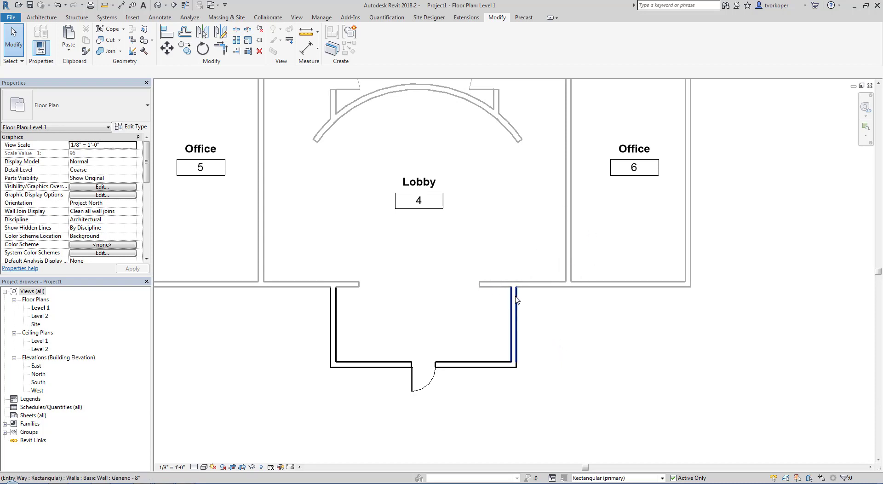
Step: Switch the active design option back to Main Model to view the whole plan with the rectangular entry
left_click(322, 17)
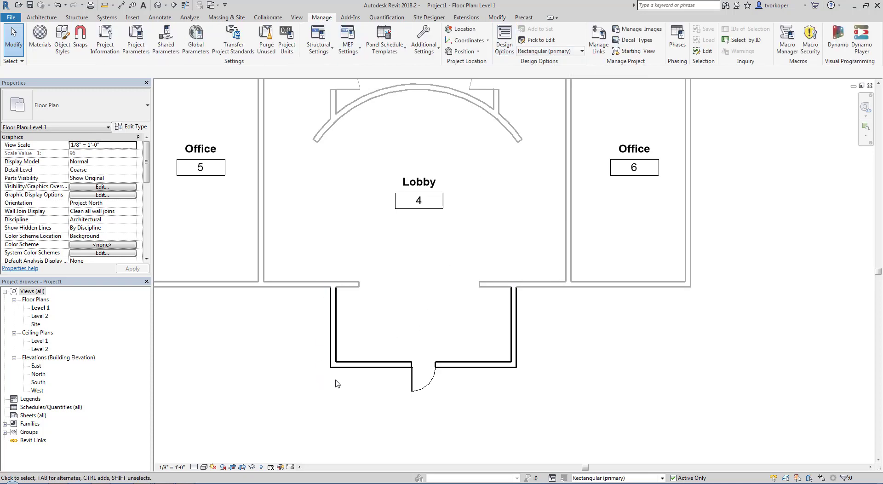
scroll(609, 435, "down", 3)
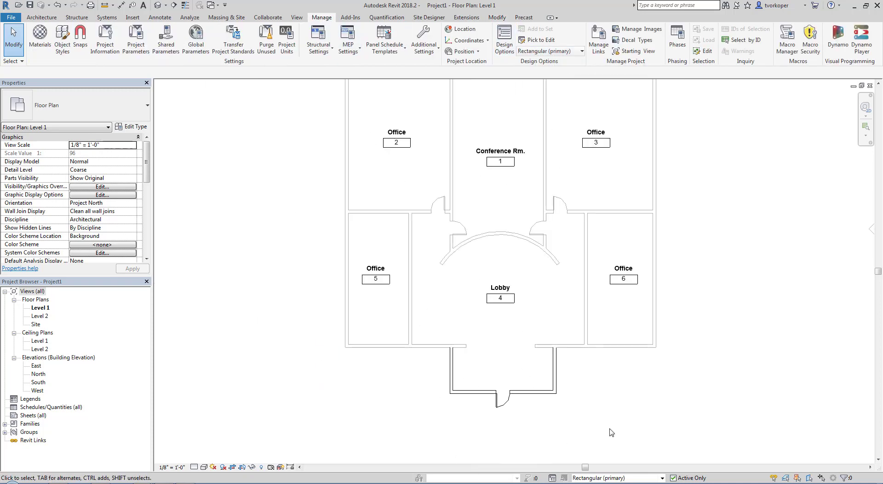
left_click(532, 52)
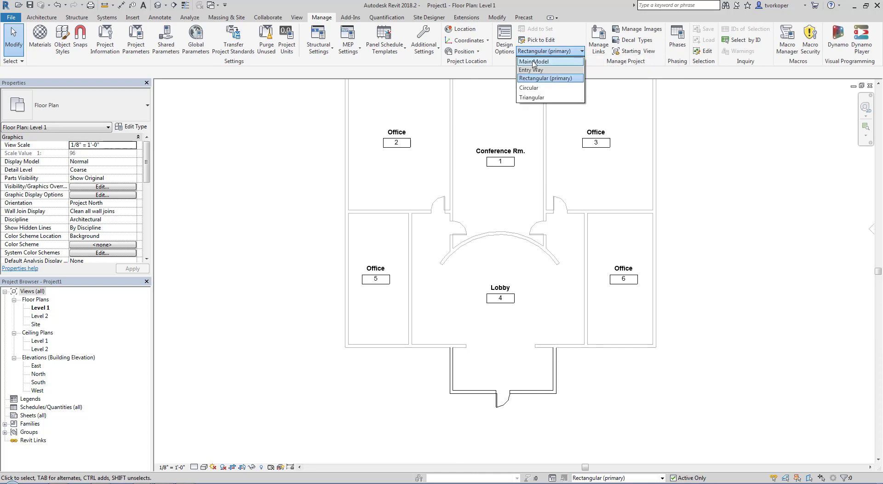
left_click(533, 61)
middle_click_drag(709, 309, 657, 325)
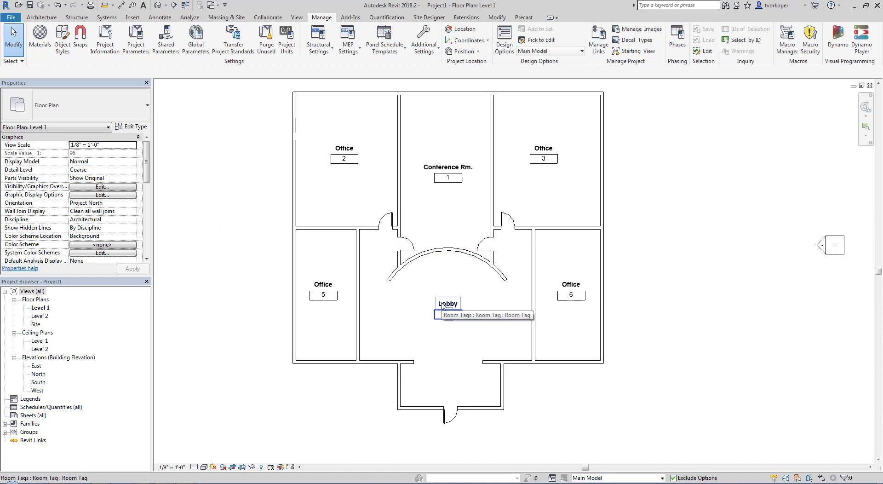
Step: In the Circular option, draw a Generic - 8" arc wall across the lobby opening, concentric with the curved lobby wall, radius about 16'-5"
left_click(531, 51)
left_click(533, 87)
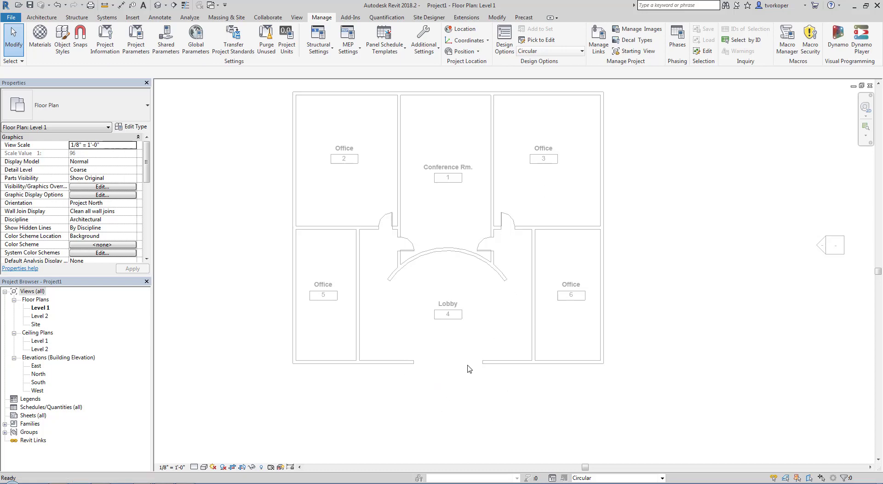
key("w")
key("a")
left_click(379, 40)
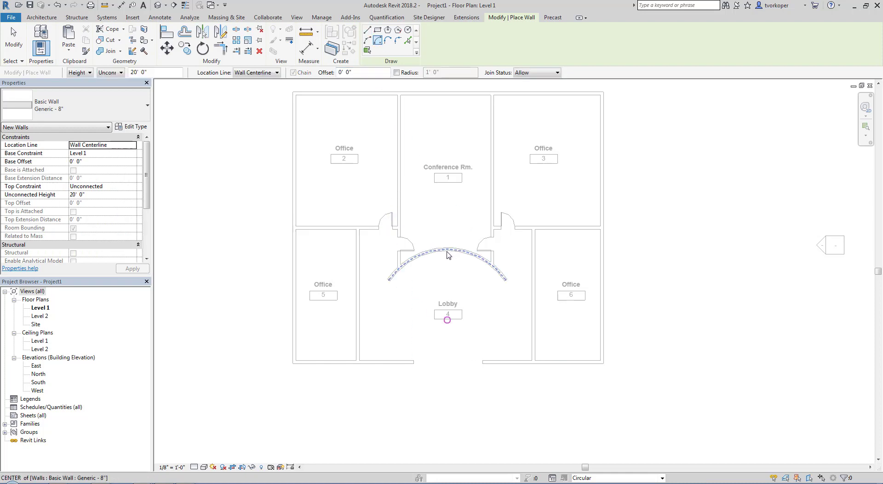
left_click(447, 319)
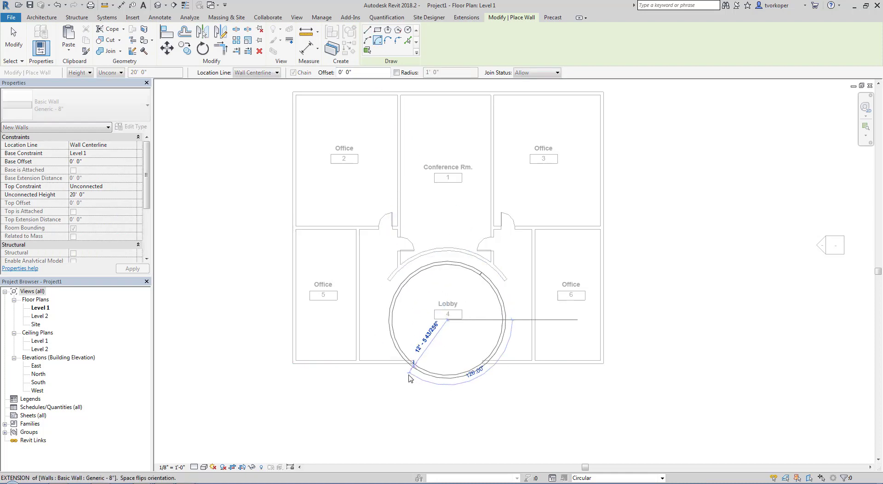
left_click(386, 362)
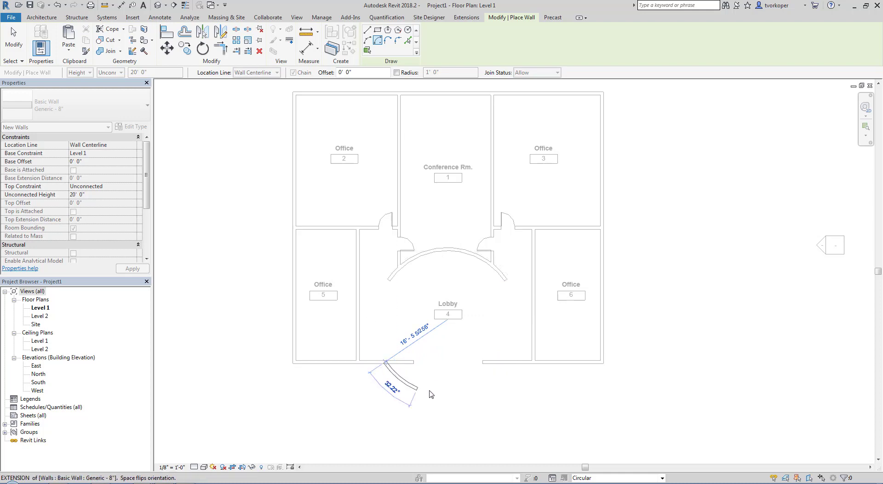
left_click(508, 367)
key("Escape")
key("Escape")
Step: Place a Single-Flush 36" x 84" door in the middle of the curved entry wall and return to the Main Model
key("d")
key("r")
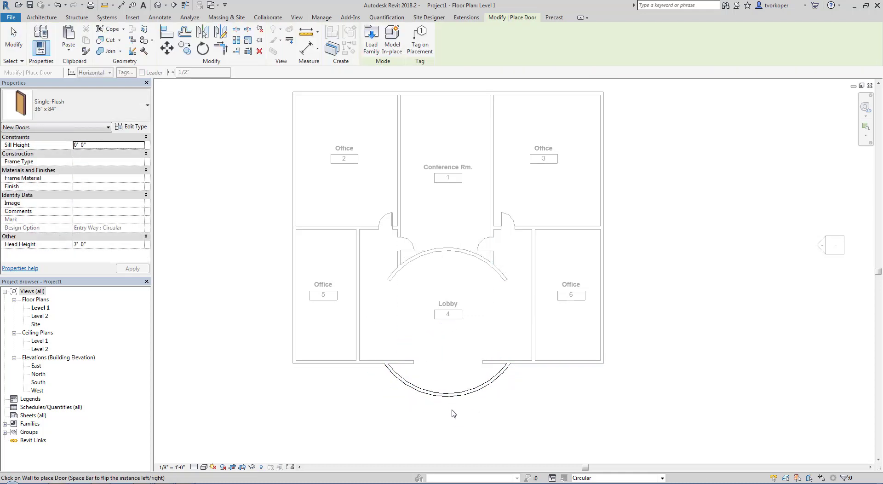
key("Escape")
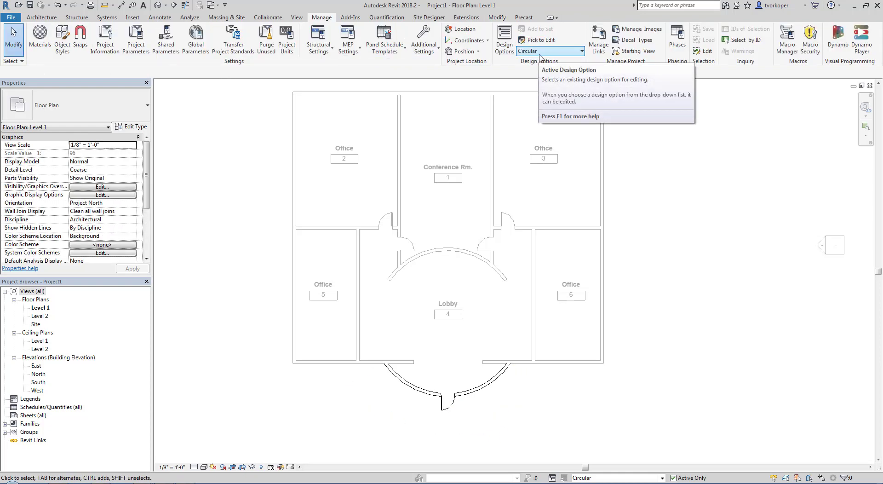
left_click(539, 54)
left_click(538, 64)
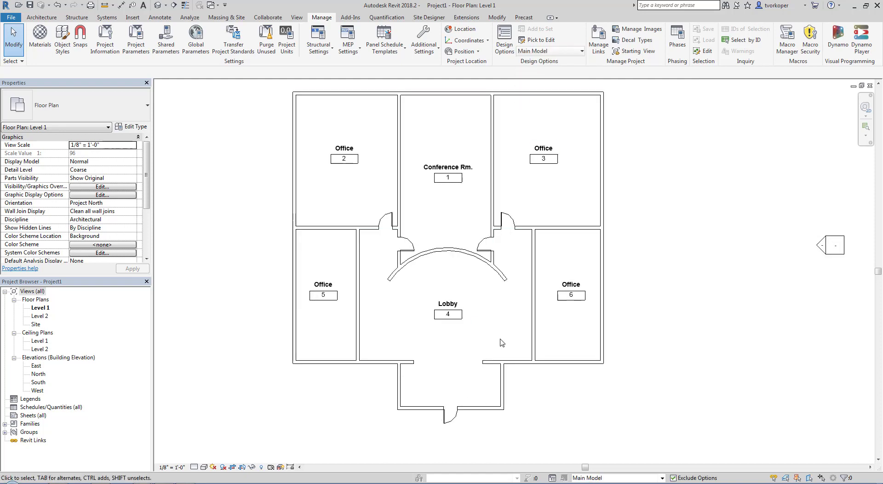
Step: Make Circular the primary option of the Entry Way set and close the design options dialog
left_click(503, 42)
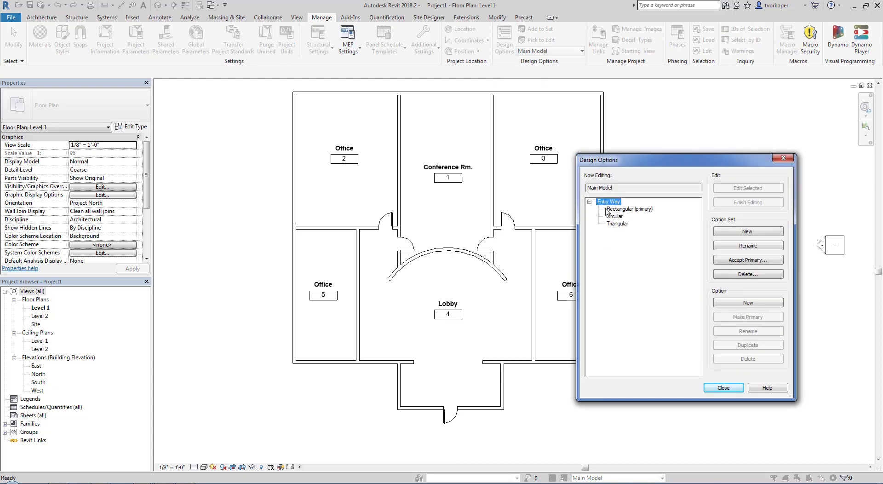
left_click_drag(600, 204, 656, 217)
left_click(616, 217)
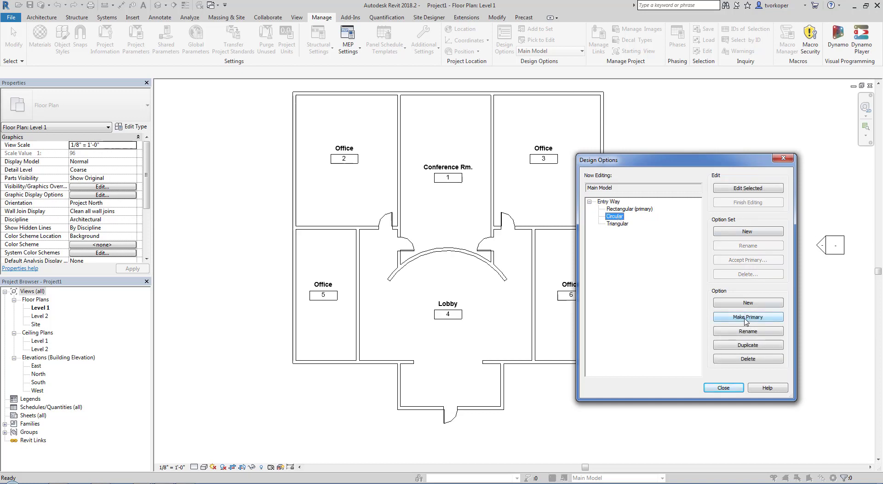
left_click_drag(702, 295, 788, 332)
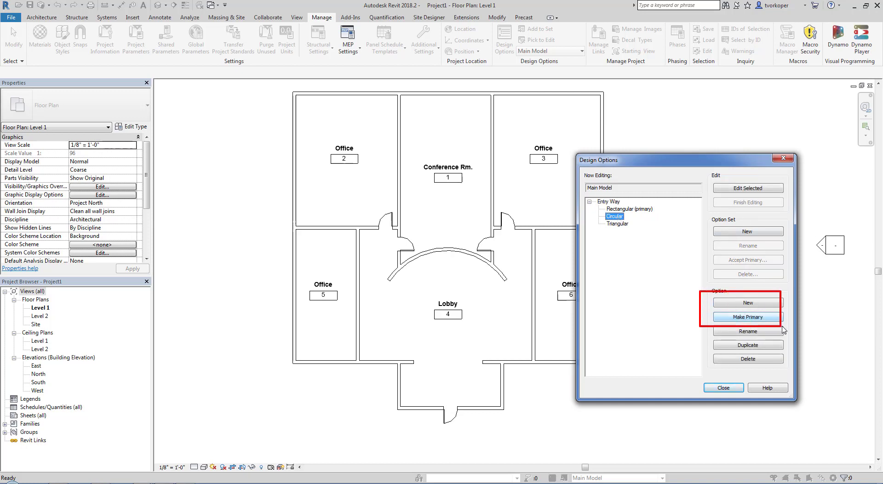
left_click(764, 317)
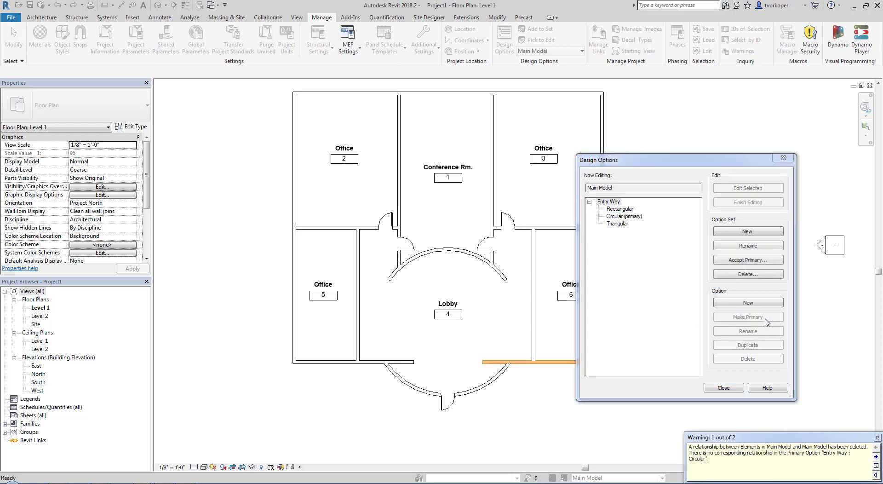
left_click(733, 390)
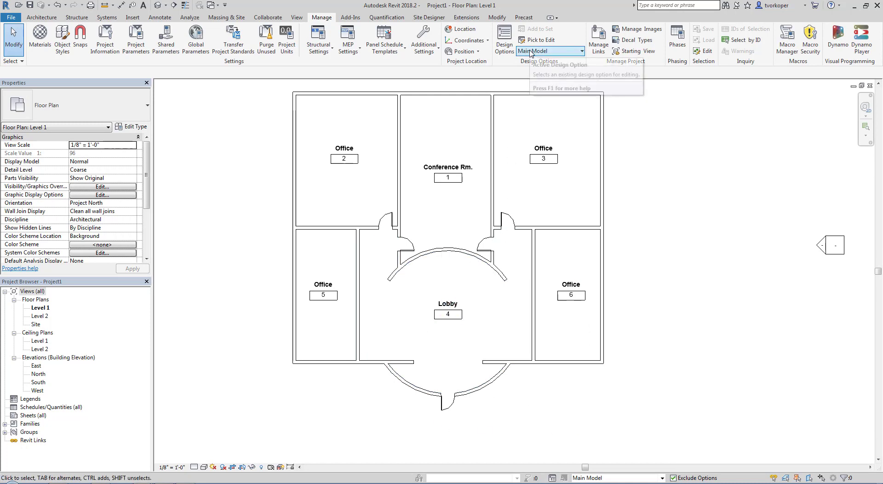
Step: View the Rectangular and Circular entry options in turn, then return to the Main Model
left_click(531, 52)
left_click(536, 77)
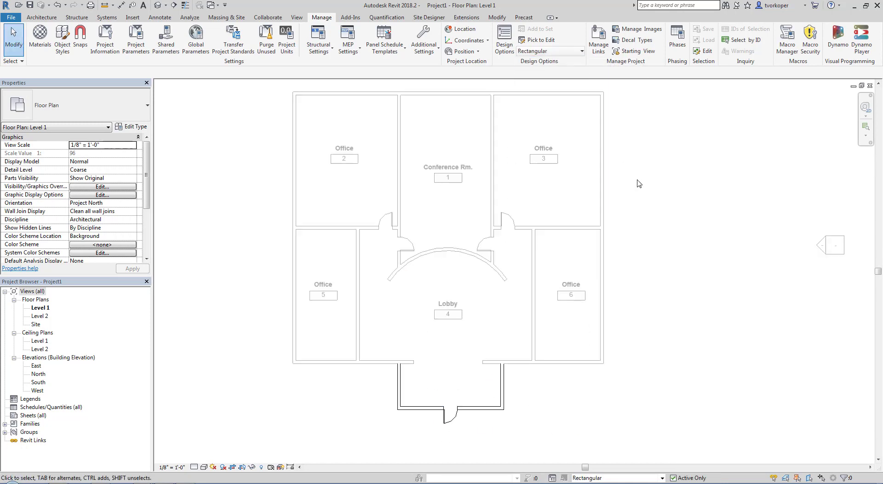
left_click(546, 54)
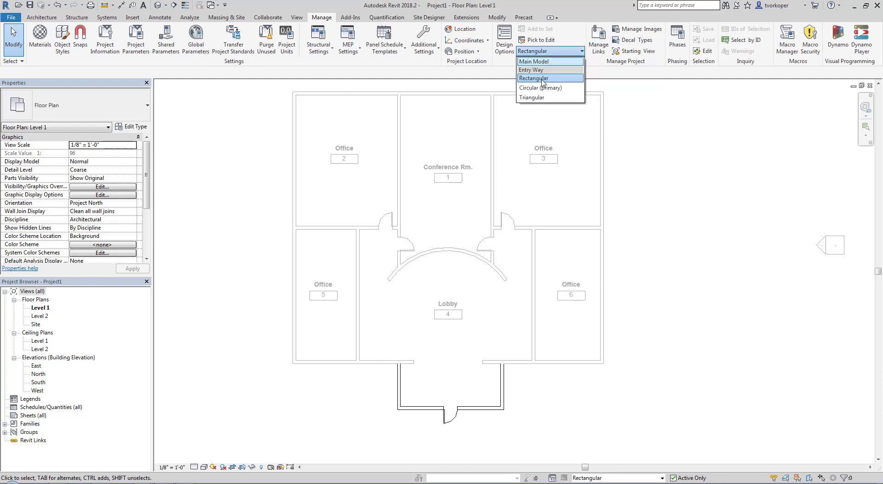
left_click(542, 87)
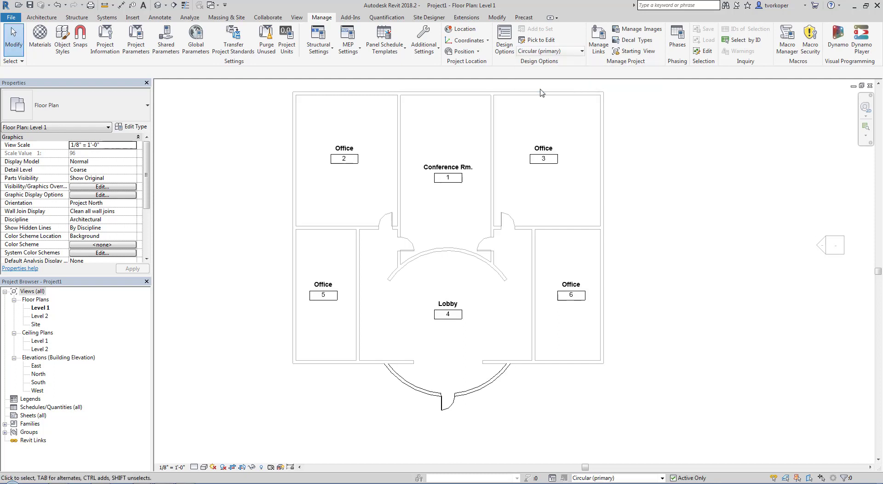
left_click(542, 51)
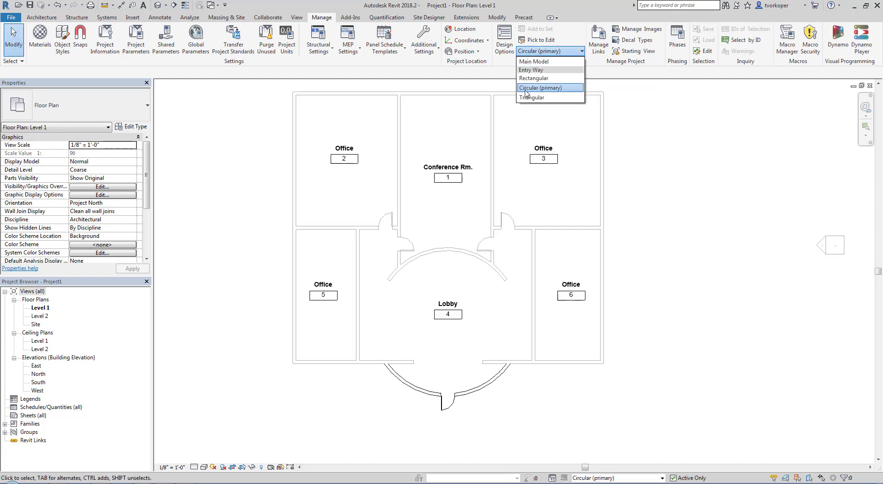
left_click(540, 62)
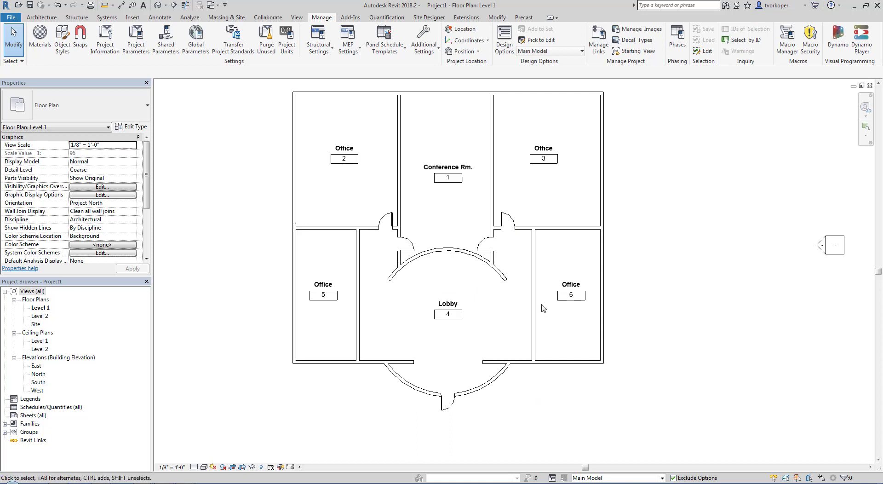
Step: In the Triangular option, draw a Generic - 8" wall triangle from the curved lobby wall's midpoint, sides about 44' long, base about 31' beyond the front wall
left_click(544, 52)
left_click(533, 98)
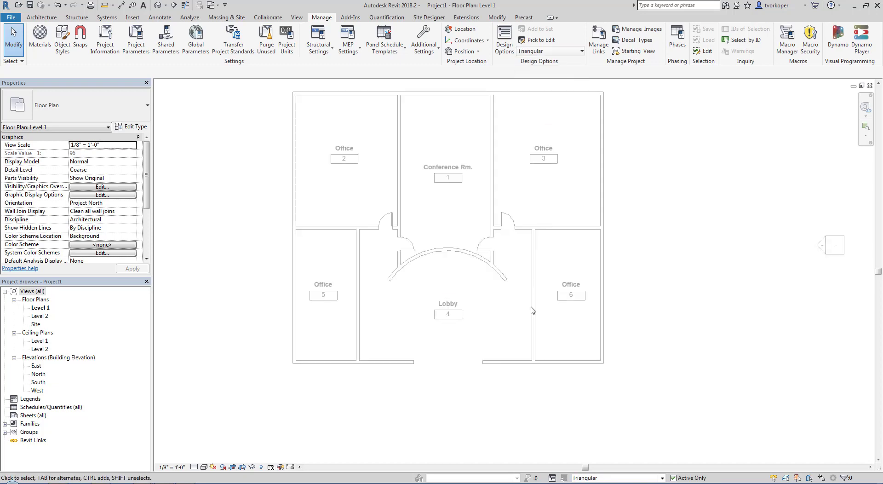
middle_click_drag(477, 309, 453, 273)
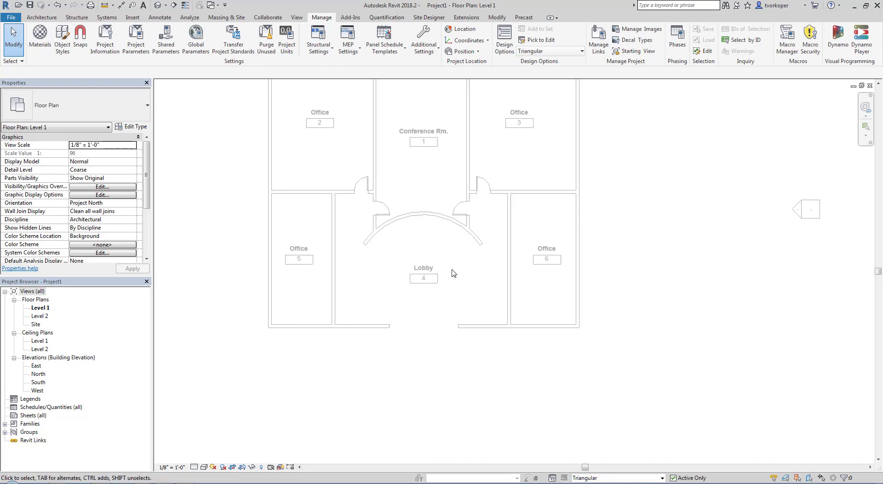
key("w")
key("a")
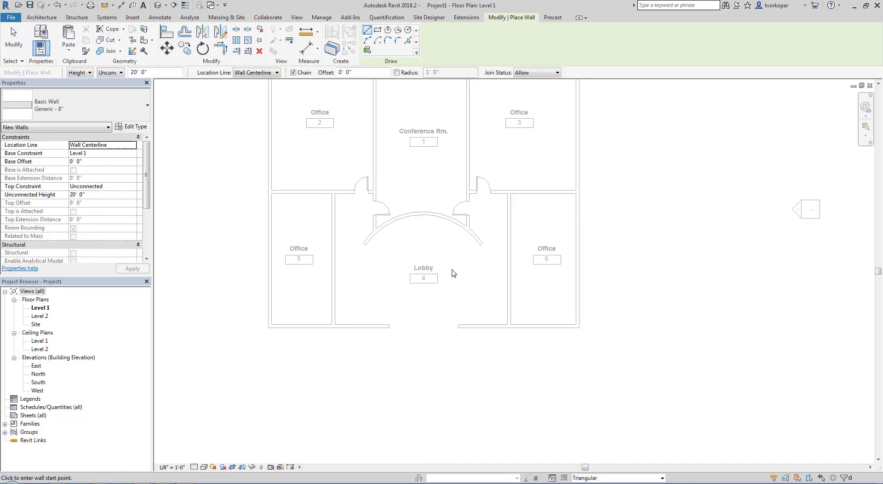
left_click(422, 214)
left_click(354, 402)
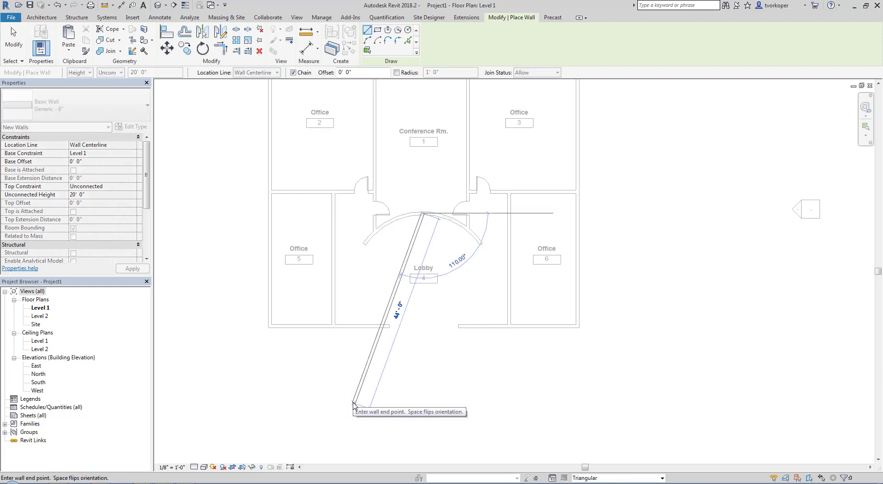
left_click(495, 403)
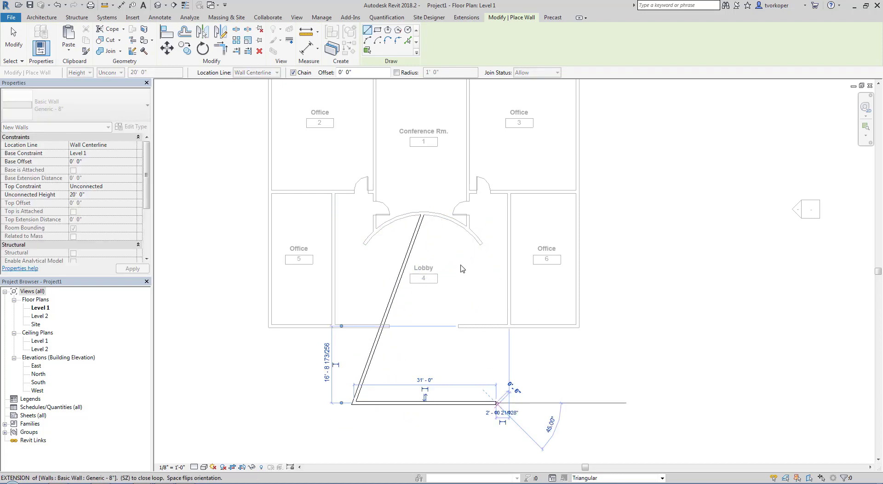
left_click(425, 219)
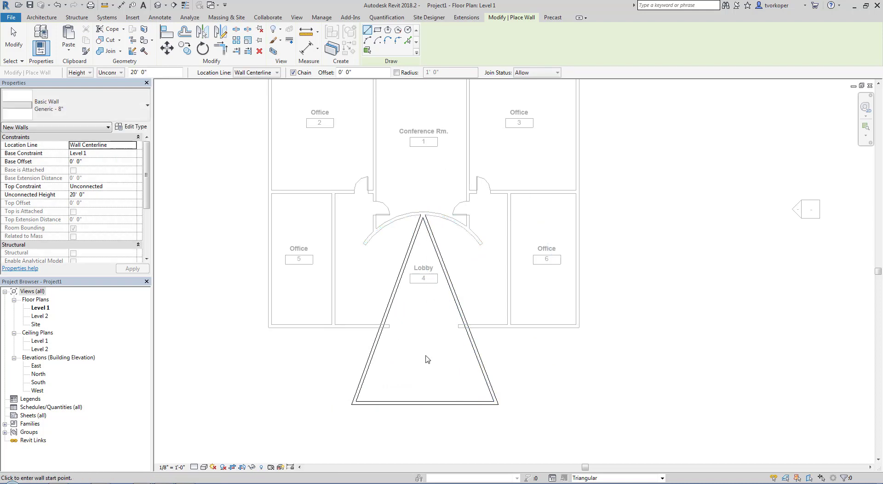
key("Escape")
key("Escape")
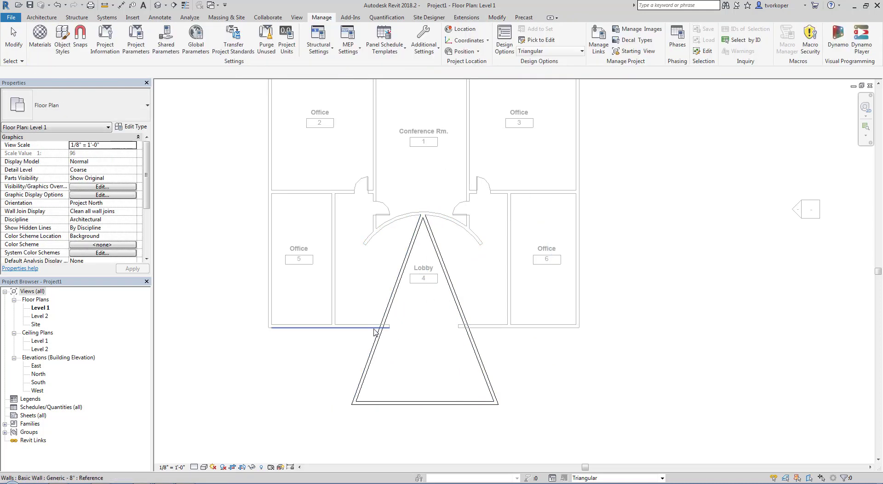
Step: Trim both slanted entry walls at the building's front wall, keeping only the parts outside the lobby
left_click(379, 340)
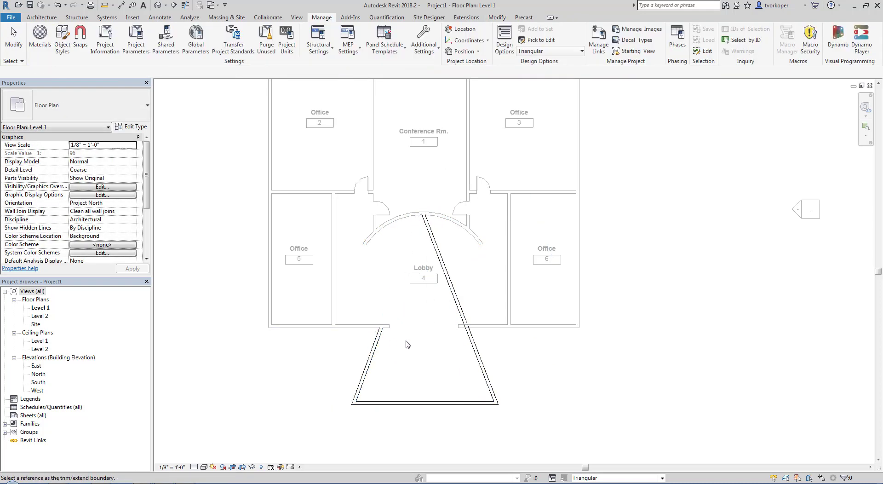
left_click(465, 326)
left_click(468, 339)
key("Escape")
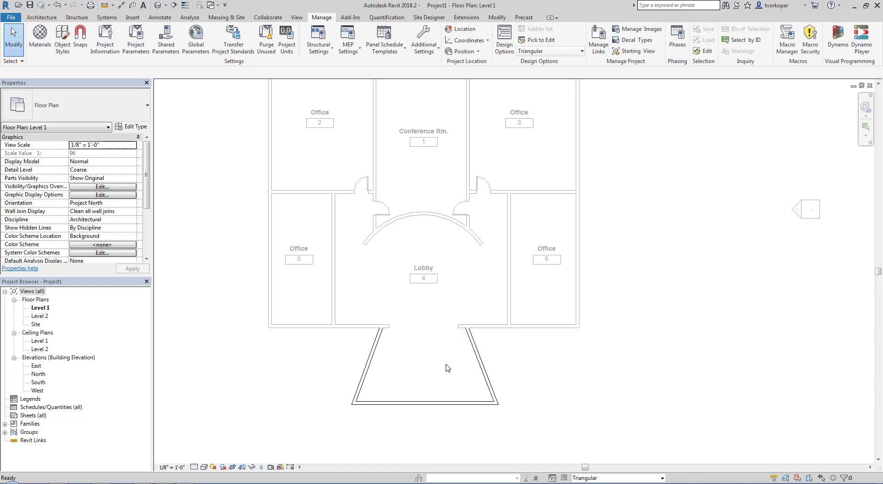
Step: Place a Single-Flush 36" x 84" door in the middle of the triangular entry's outer wall, swinging inward
key("d")
key("r")
left_click(423, 405)
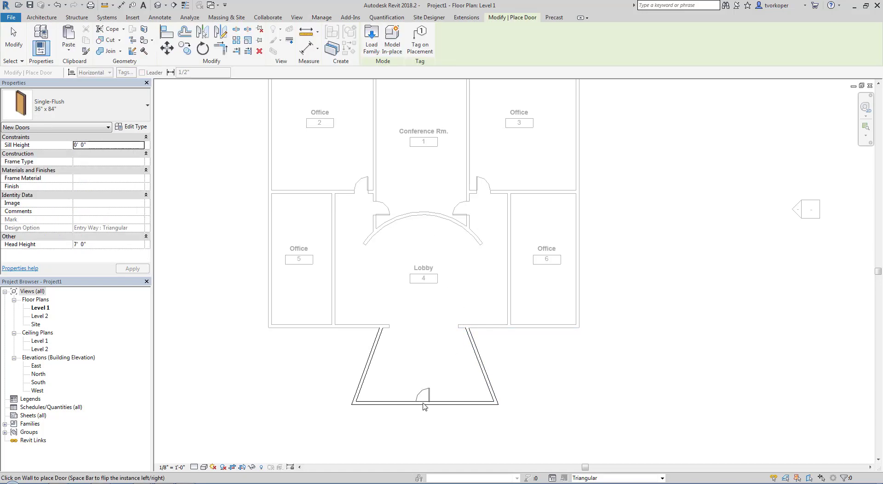
key("Escape")
key("Escape")
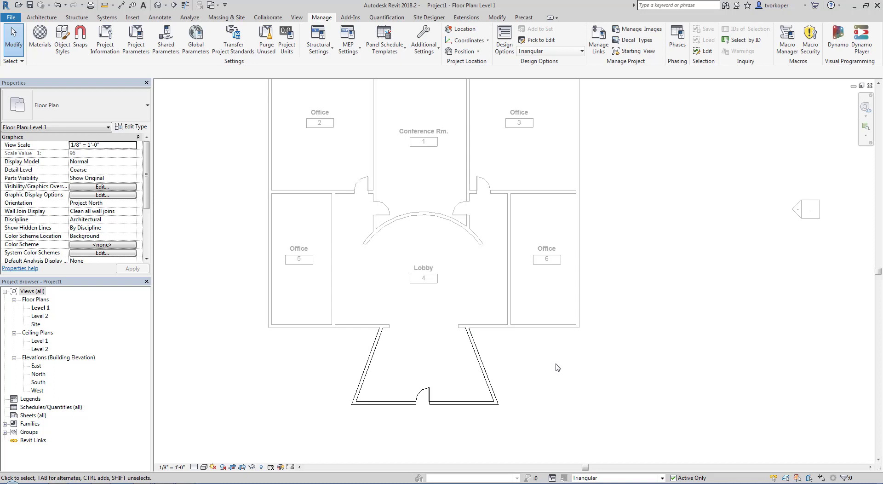
Step: View the Rectangular, Circular and Triangular entry options in turn, finishing on the Main Model
left_click(533, 51)
left_click(533, 79)
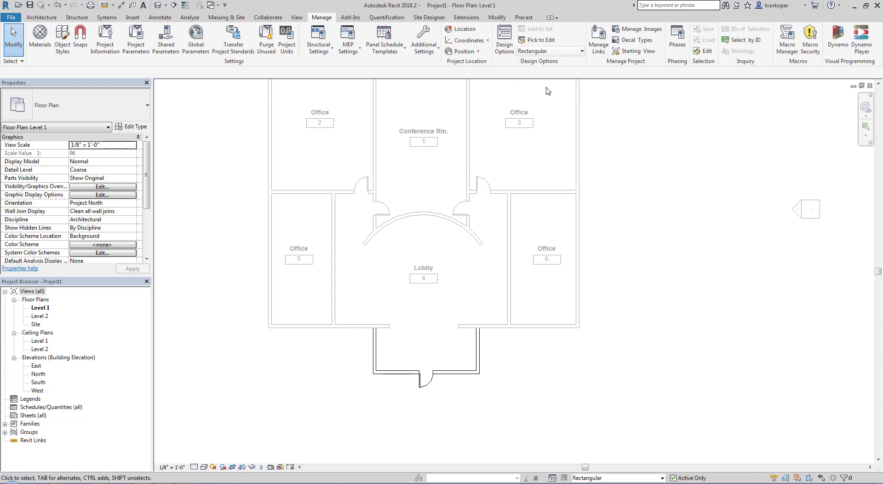
left_click(532, 52)
left_click(532, 90)
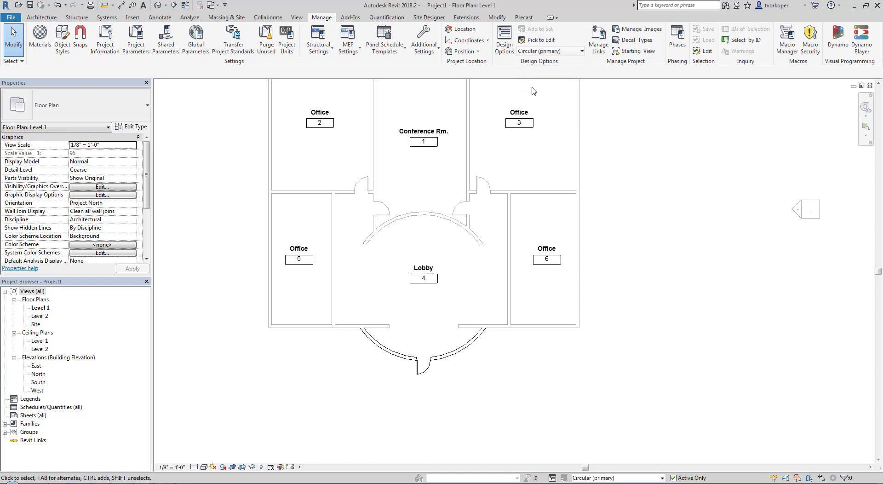
left_click(538, 51)
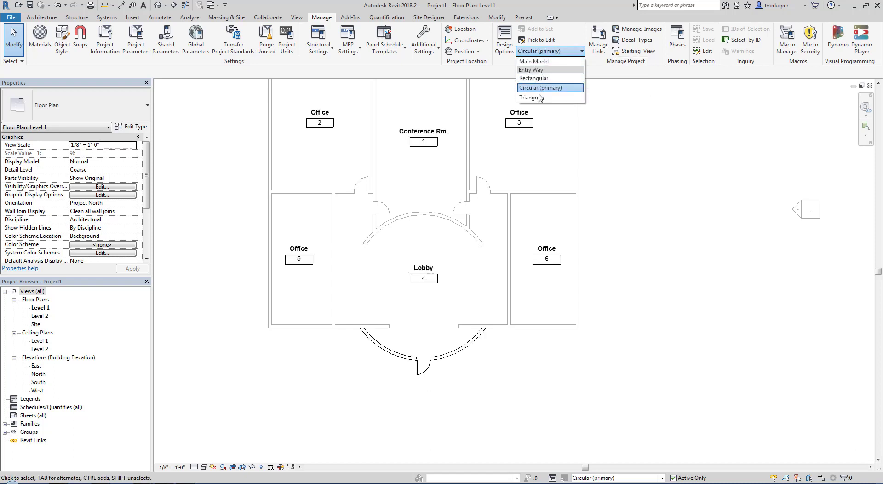
left_click(541, 98)
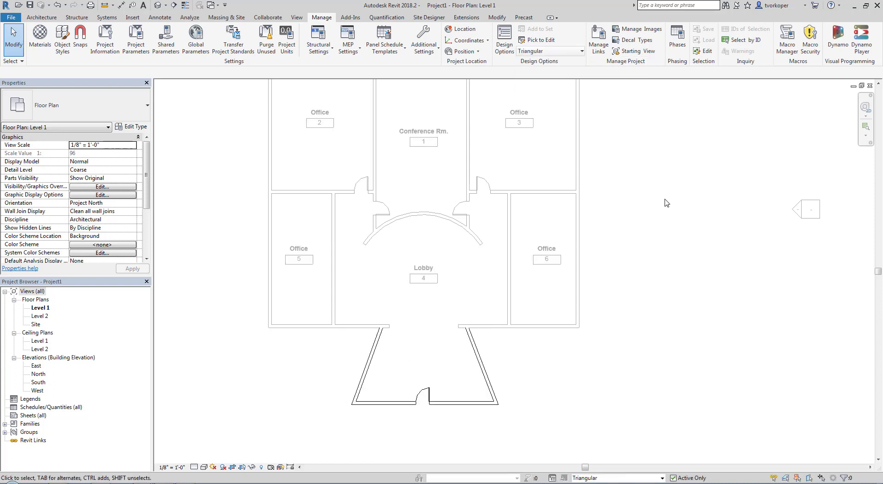
left_click(533, 51)
left_click(533, 62)
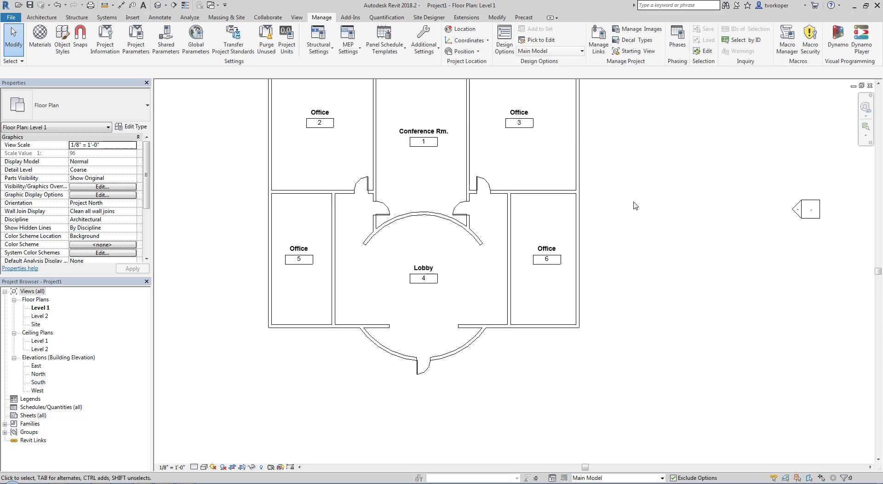
Step: Activate the Rectangular option for editing from the Design Options dialog and close the dialog
left_click(505, 41)
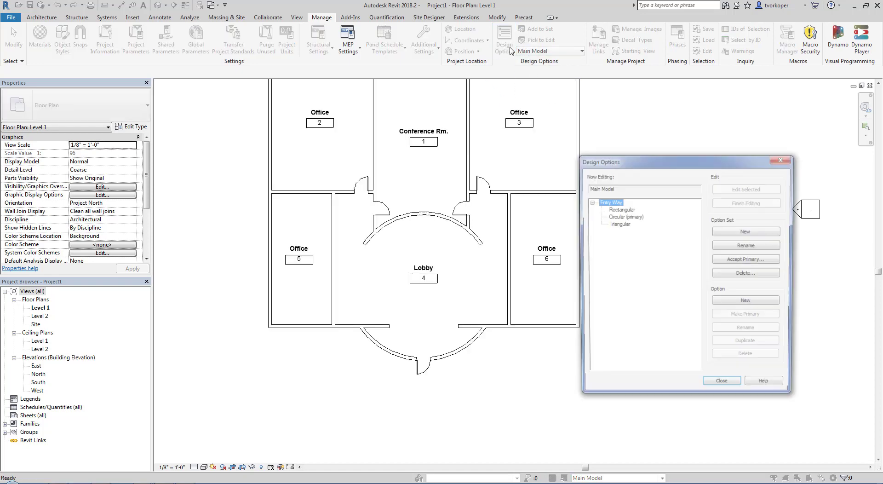
left_click(621, 209)
left_click(737, 190)
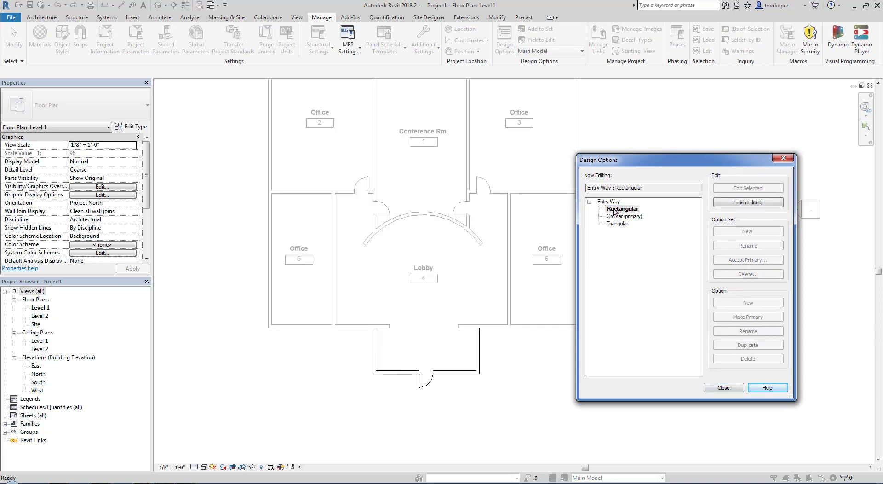
left_click(722, 390)
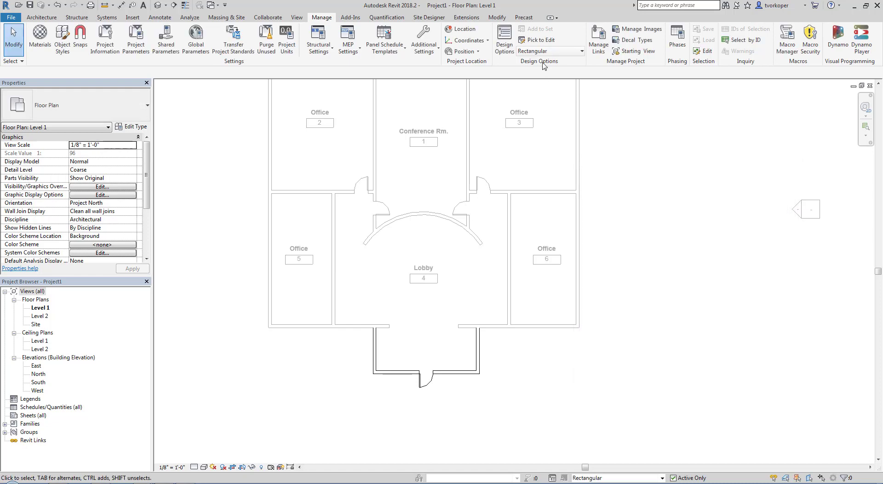
Step: Switch the active design option to Triangular to view its entry, and return to the Main Model
left_click(544, 51)
left_click(543, 97)
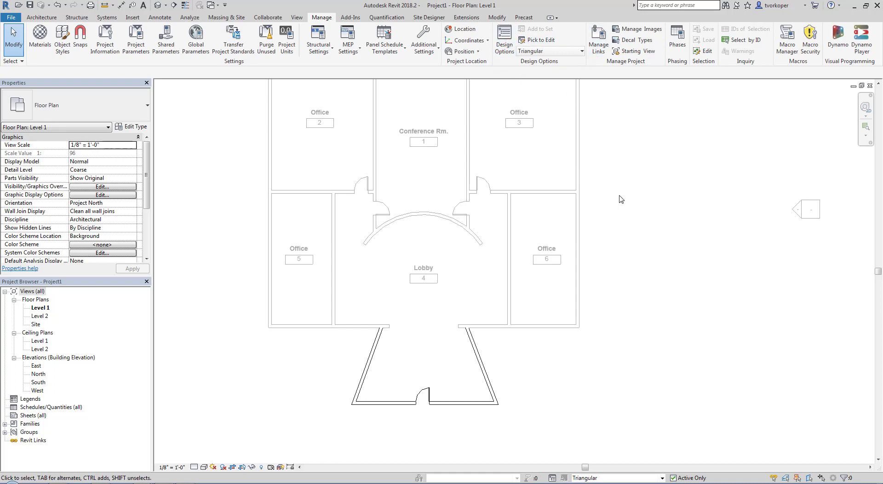
left_click(549, 51)
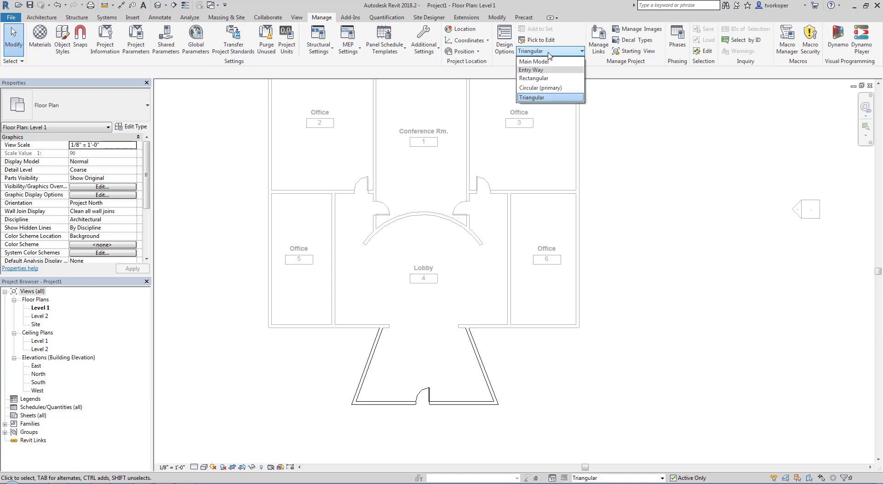
left_click(550, 65)
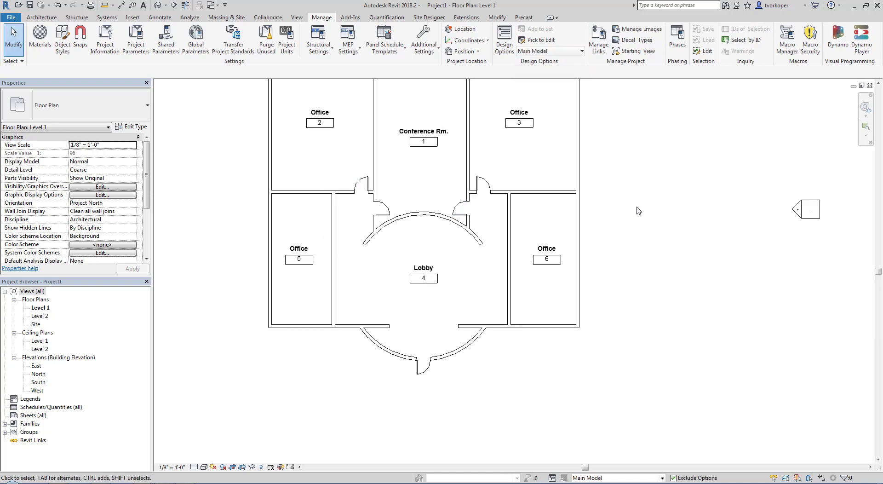
Step: Create a new sheet with the E1 30x42 Horizontal titleblock and go back to the Level 1 floor plan
right_click(28, 415)
left_click(39, 421)
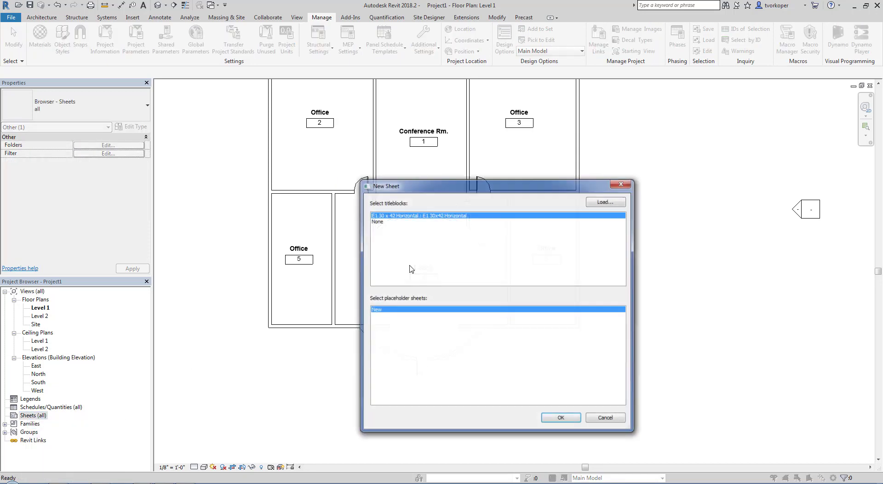
left_click(574, 419)
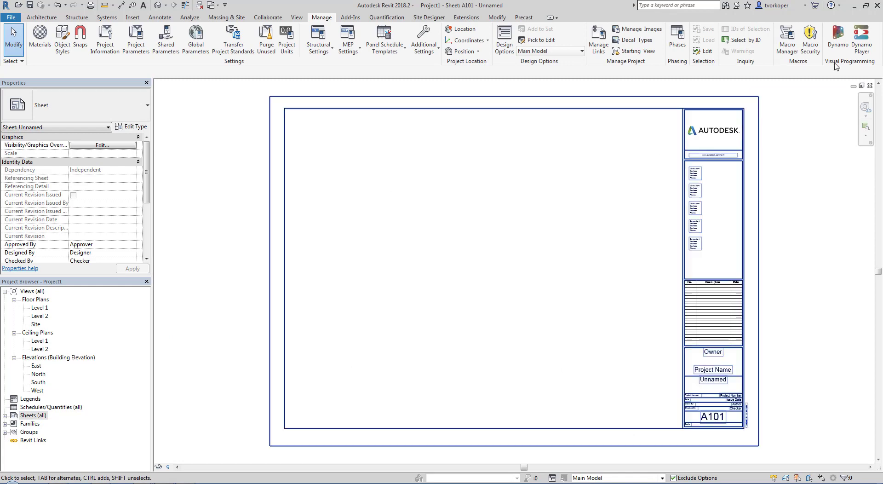
key("ctrl+Tab")
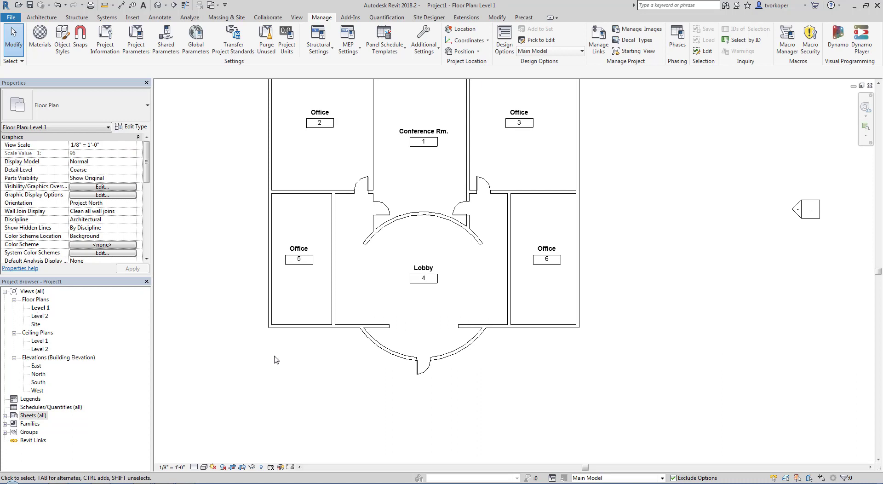
Step: Duplicate the Level 1 floor plan with detailing three times, making one copy for each entry option
middle_click_drag(275, 359, 298, 372)
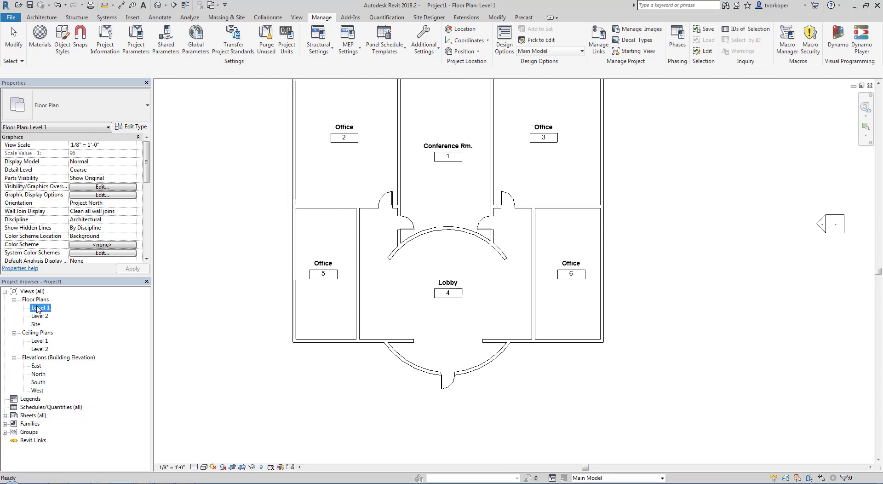
right_click(38, 308)
mouse_move(137, 171)
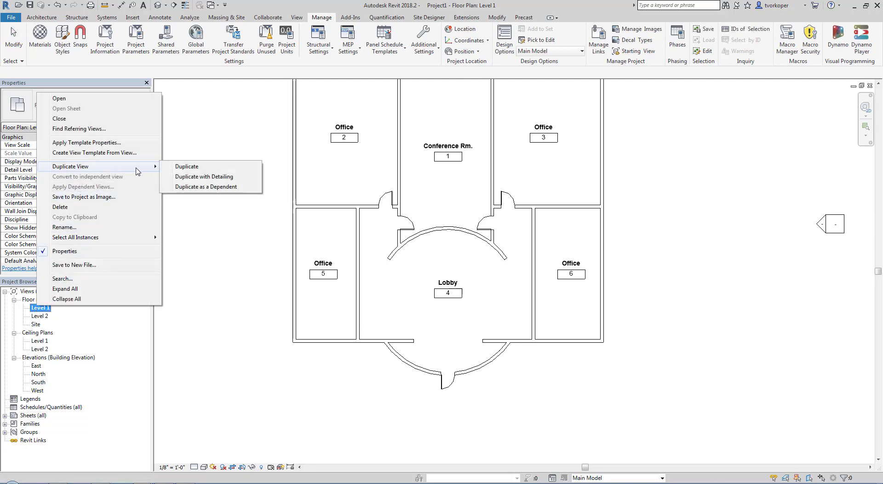
left_click(191, 176)
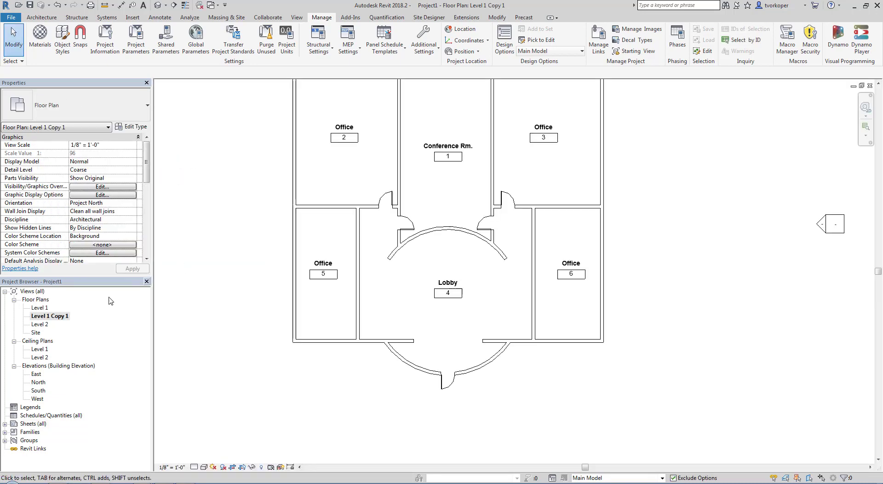
right_click(40, 307)
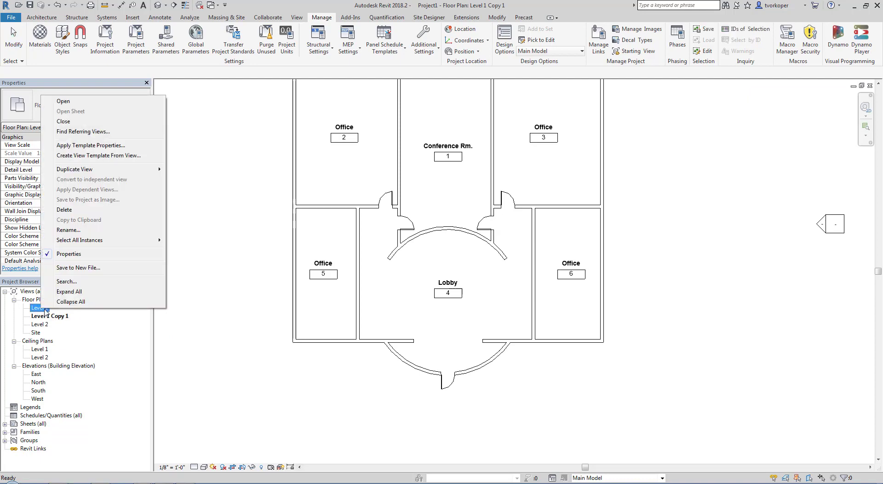
mouse_move(77, 170)
left_click(207, 180)
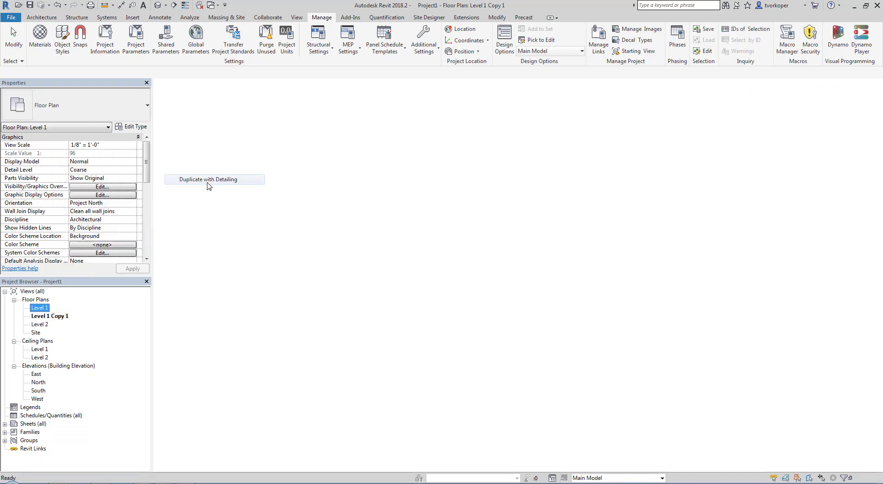
right_click(39, 309)
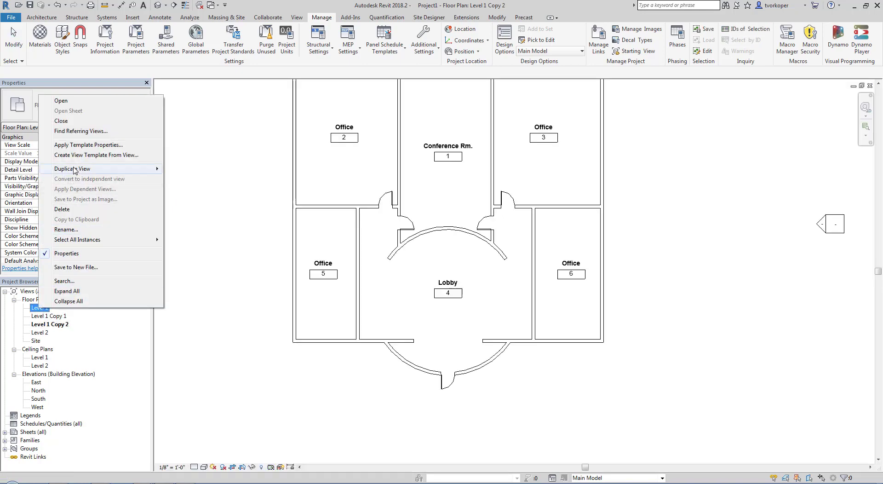
mouse_move(109, 171)
left_click(205, 179)
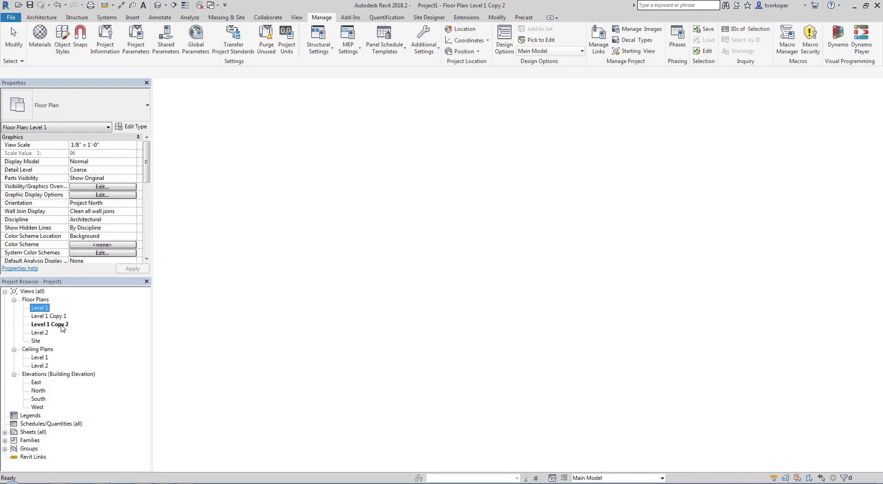
Step: Rename the Level 1 Copy 1 floor plan as Level 1 - Rectangular
right_click(58, 316)
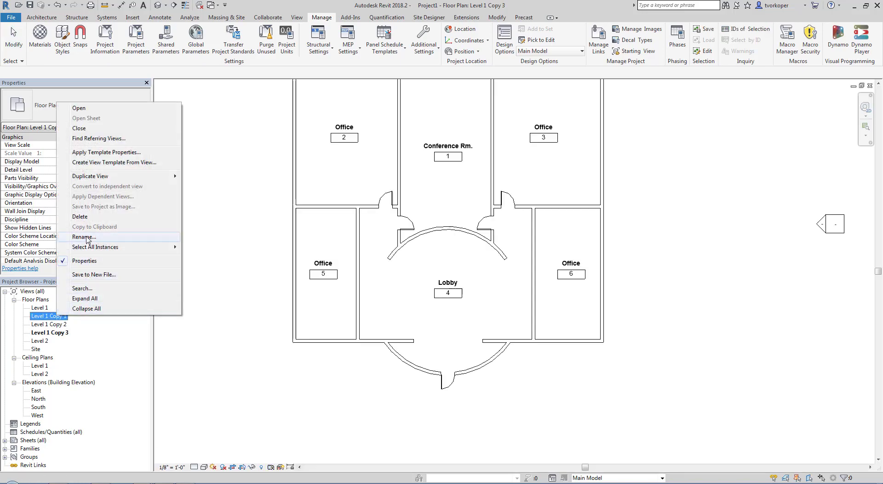
left_click(84, 236)
left_click_drag(50, 316, 68, 316)
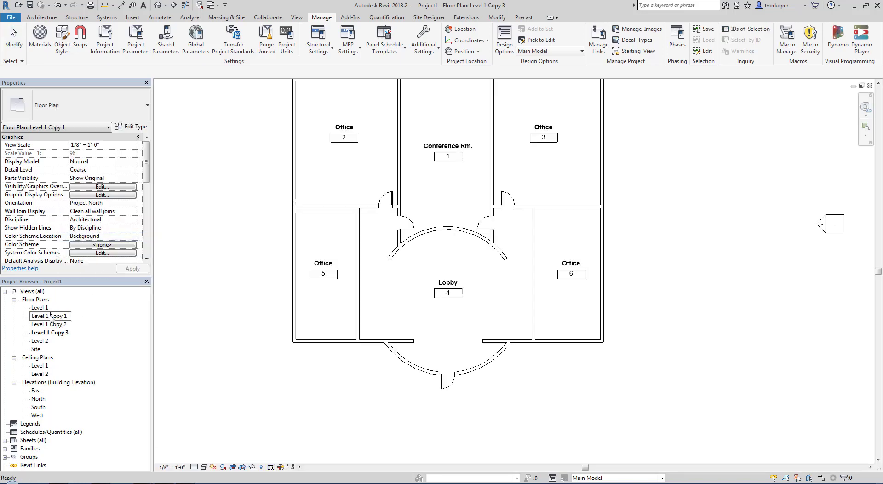
type("- REct")
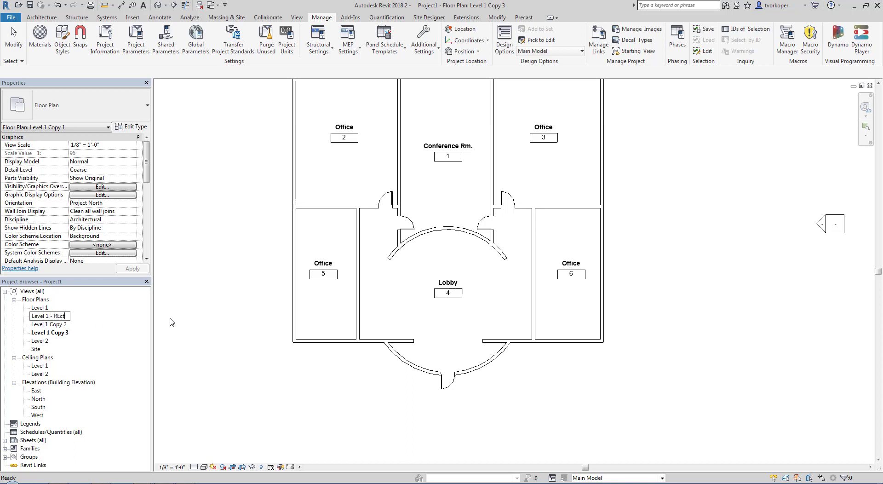
type("ang")
type("ngular")
key("Return")
Step: Rename the Level 1 Copy 2 floor plan as Level 1 - Circular
left_click(54, 325)
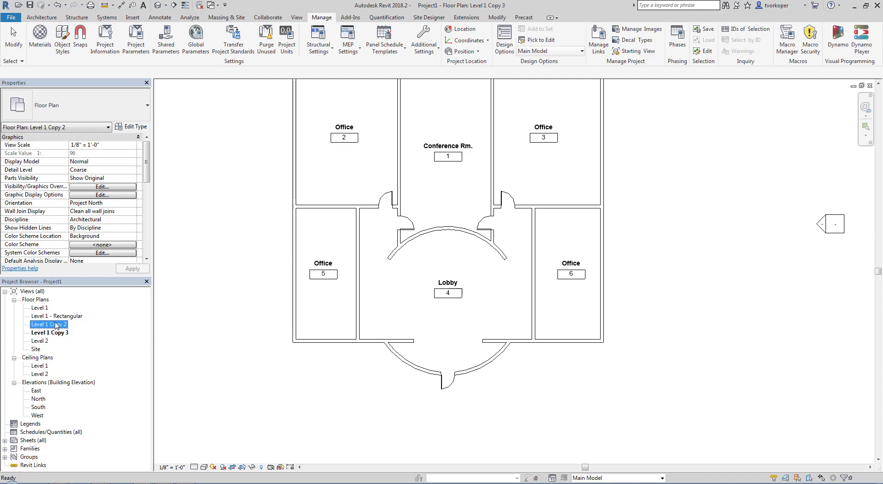
right_click(55, 324)
left_click(86, 244)
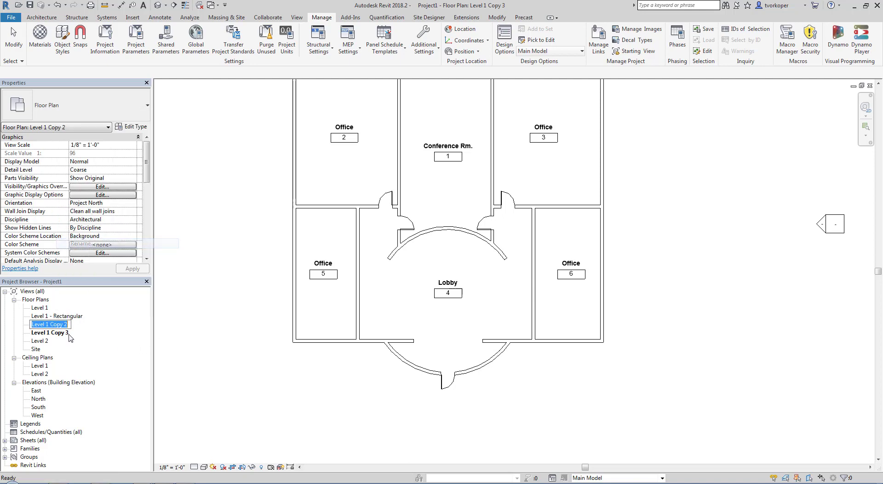
left_click_drag(52, 325, 80, 332)
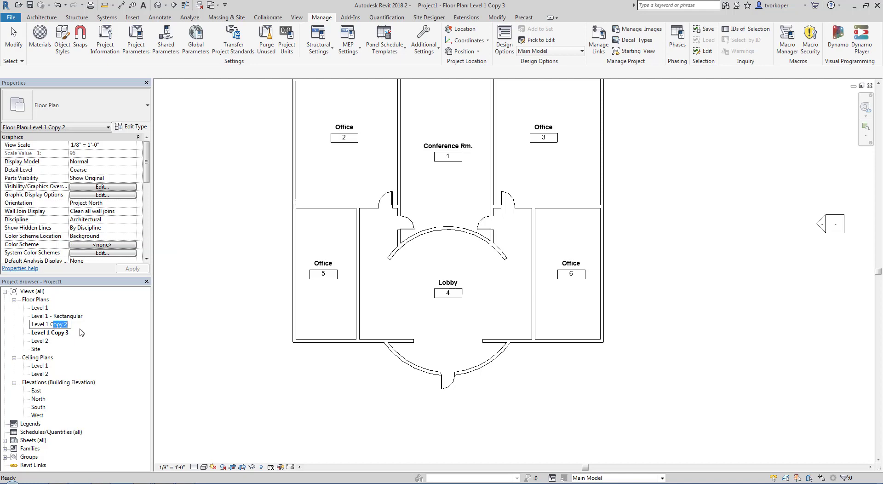
key("BackSpace")
key("BackSpace")
type("- Circular")
key("Return")
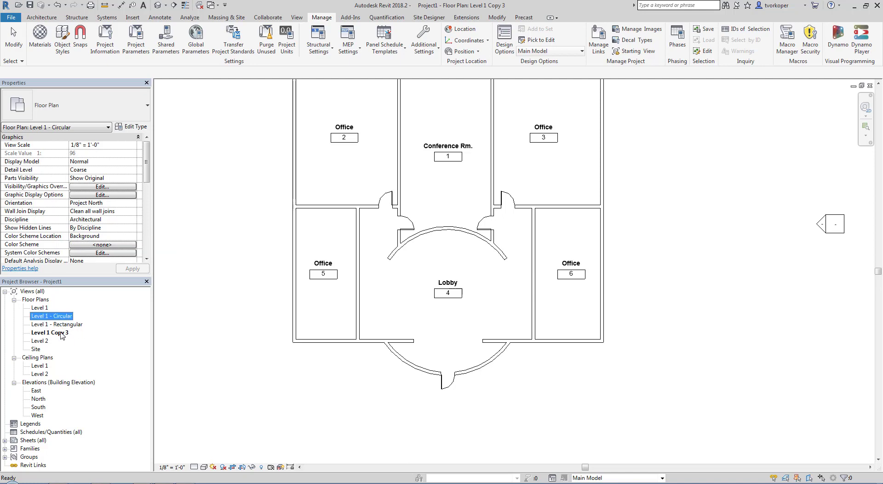
Step: Rename the Level 1 Copy 3 floor plan as Level 1 - Triangular
left_click(60, 333)
right_click(59, 333)
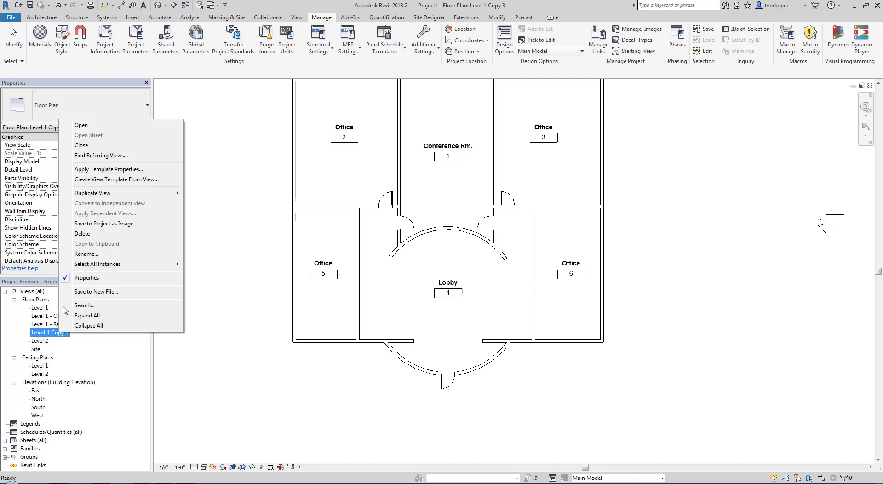
left_click(86, 253)
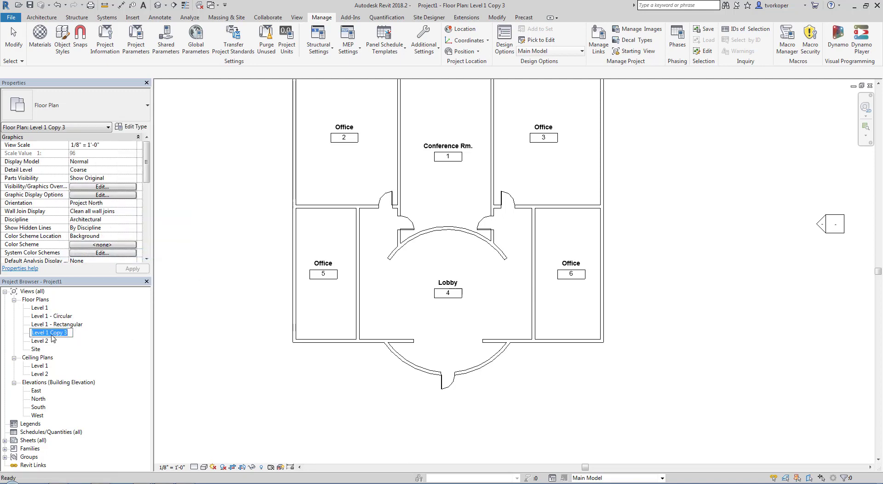
left_click_drag(51, 334, 100, 338)
type("- Triangular")
key("Return")
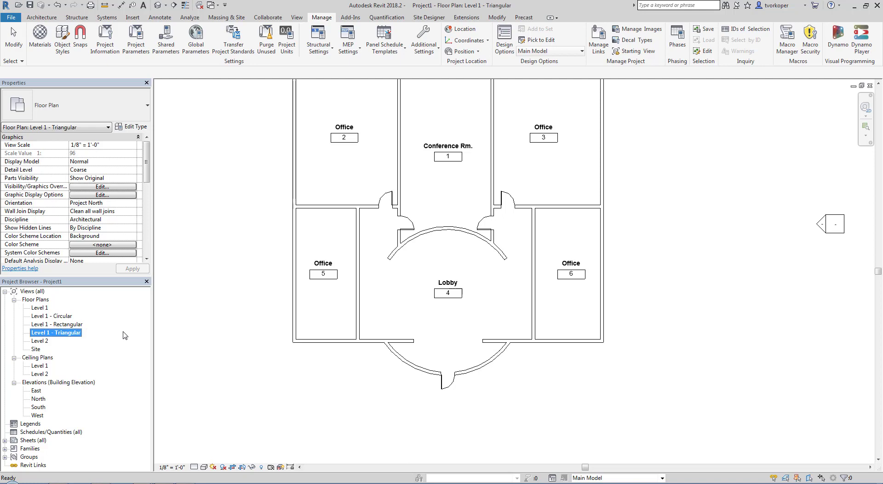
left_click(194, 325)
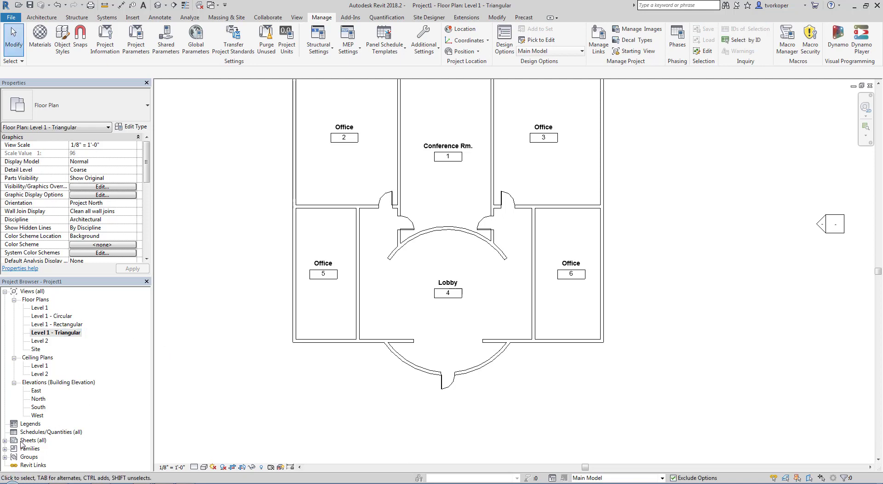
Step: Place the Level 1 - Circular plan on sheet A101 and pull the lower edge of its crop region up toward the building
left_click(5, 440)
double_click(37, 448)
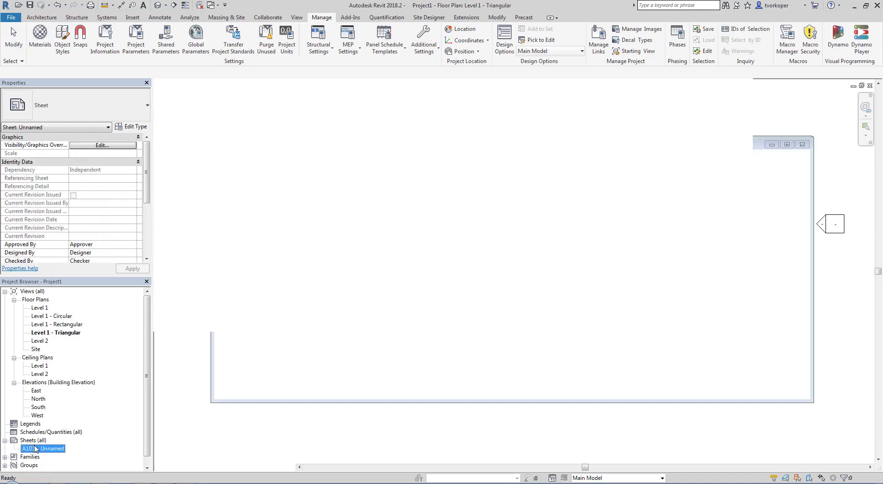
left_click_drag(66, 314, 438, 290)
left_click(521, 262)
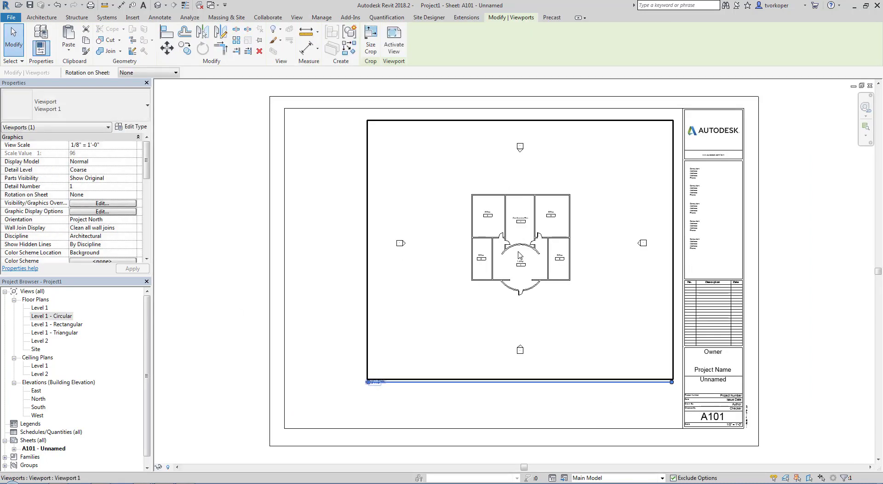
left_click(494, 377)
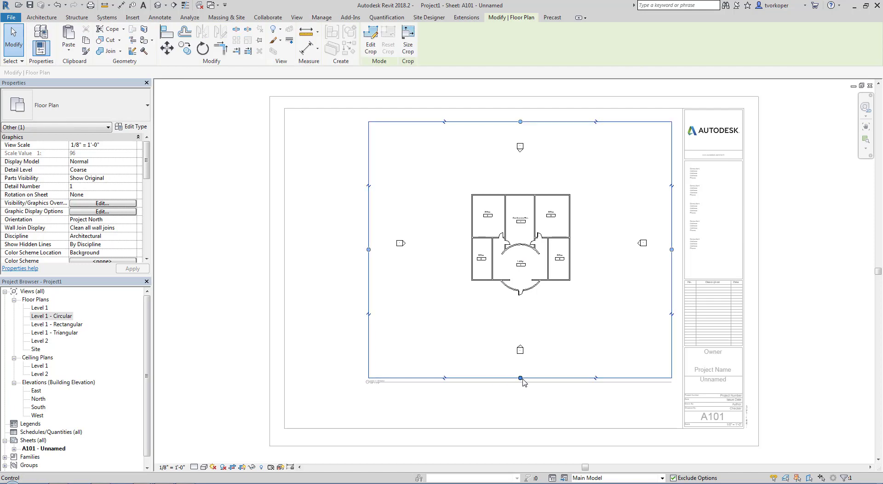
left_click_drag(520, 377, 522, 309)
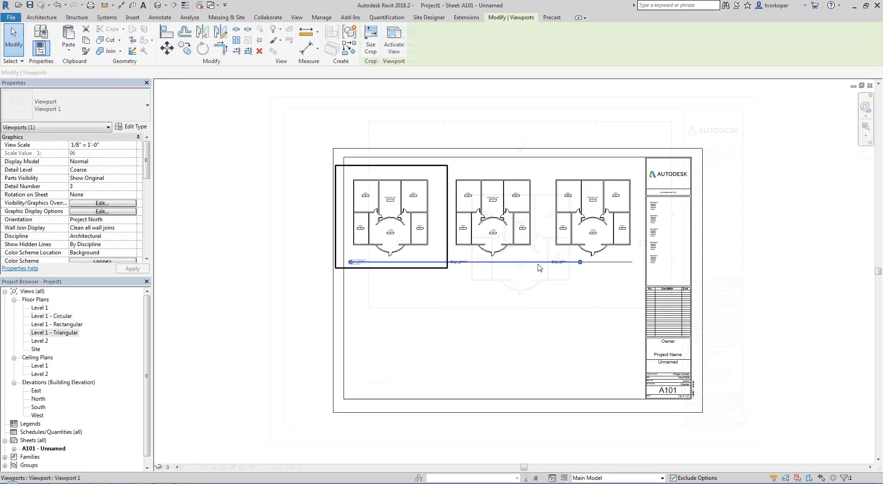
Step: Shorten the view title line of the Level 1 - Triangular viewport so it ends within that plan's width on the sheet
left_click(411, 266)
left_click_drag(410, 267, 433, 264)
left_click(489, 297)
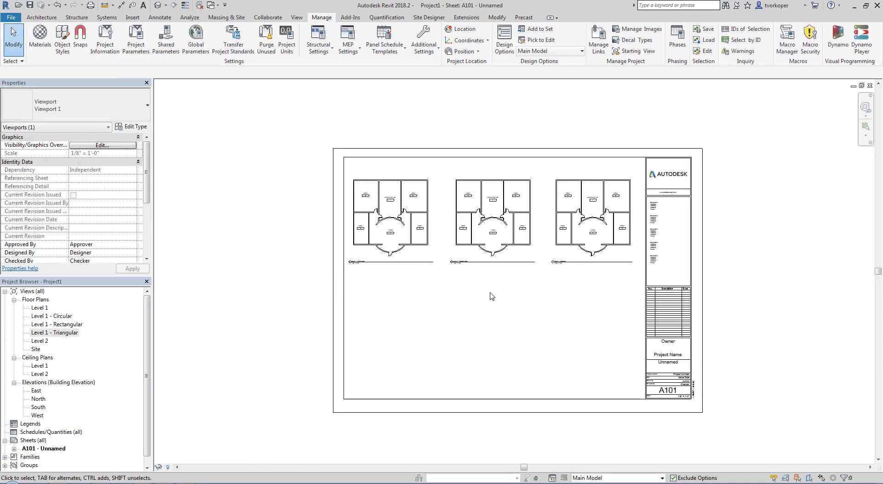
scroll(493, 301, "up", 2)
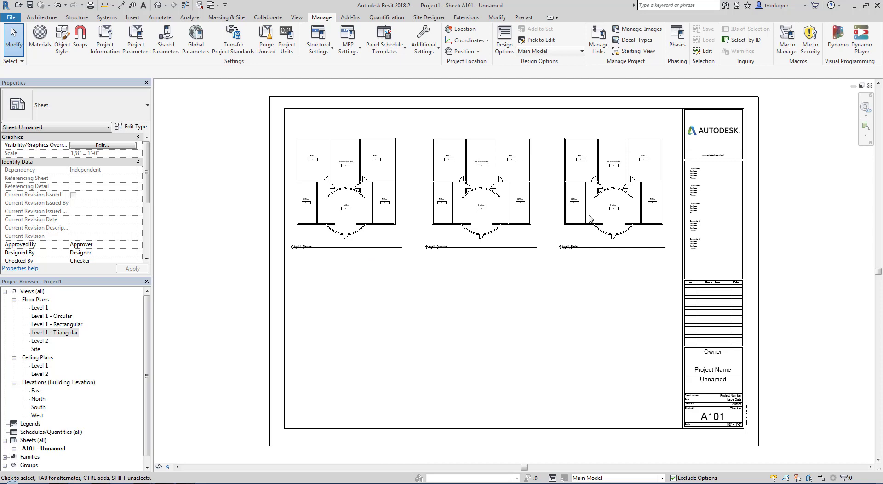
Step: Activate the Level 1 - Rectangular view on the sheet and switch the active design option to Rectangular
double_click(506, 205)
double_click(492, 256)
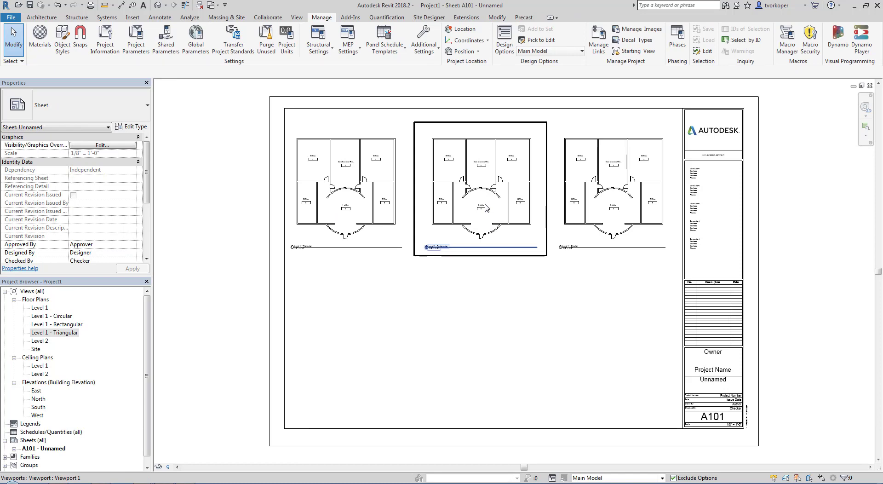
right_click(486, 208)
left_click(510, 249)
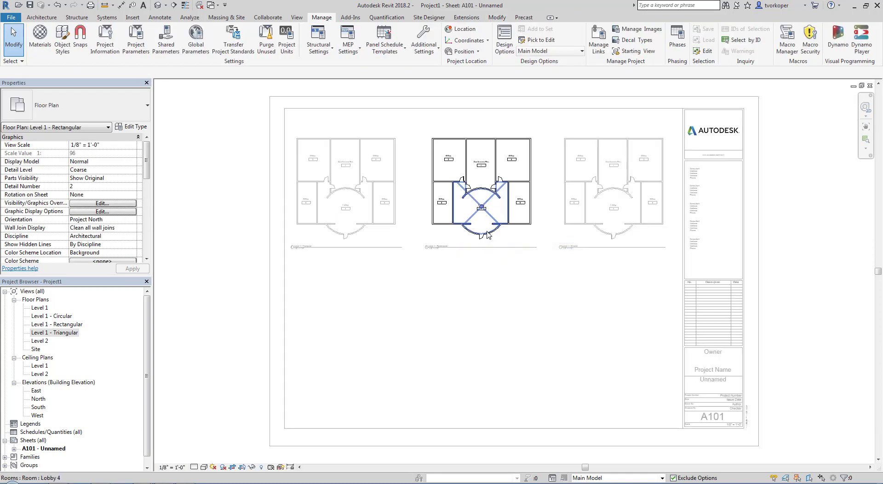
left_click(535, 51)
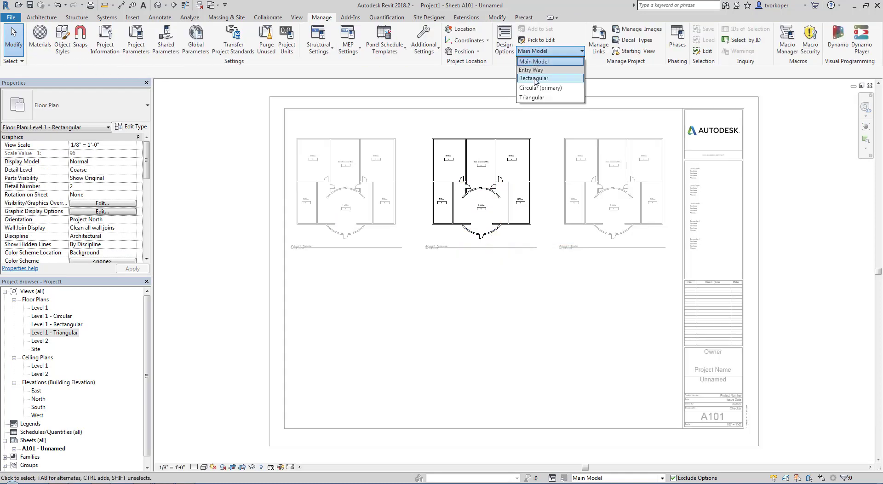
left_click(535, 79)
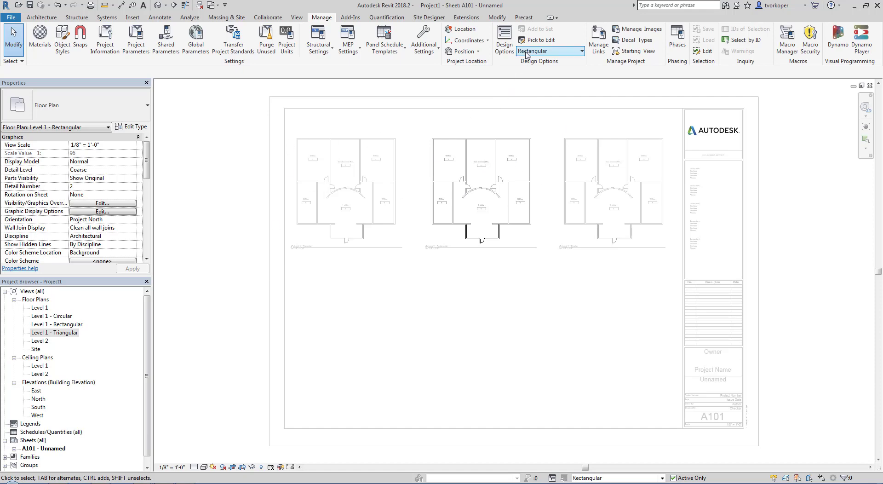
Step: Return the active design option to Main Model and deactivate the Level 1 - Rectangular view
left_click(551, 51)
left_click(536, 60)
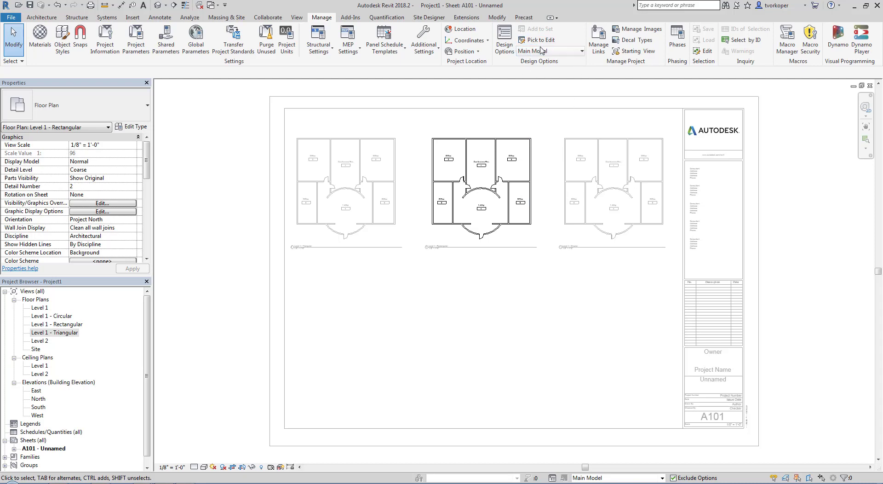
double_click(538, 143)
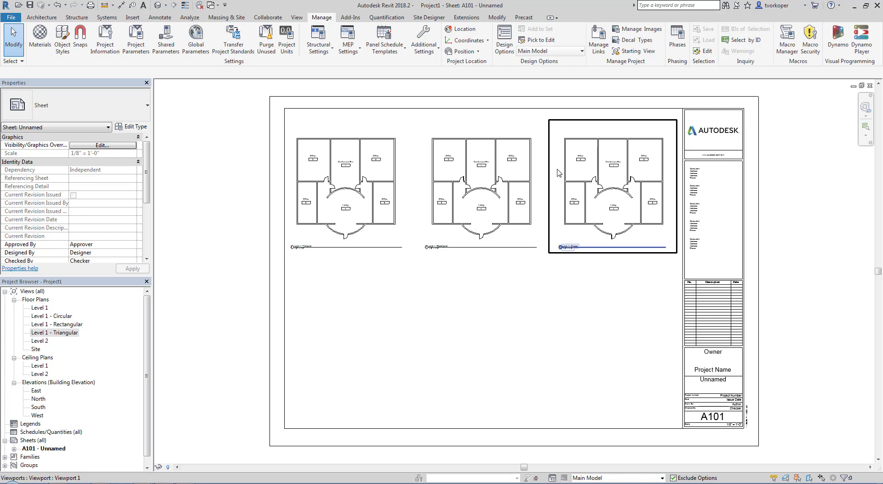
Step: Activate the Level 1 - Circular view on the sheet and open its Visibility/Graphic Overrides
left_click(618, 193)
right_click(619, 192)
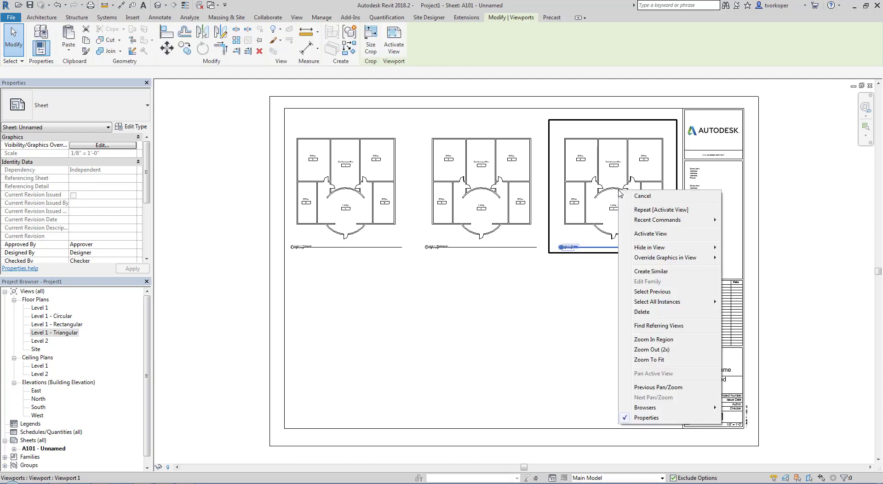
left_click(638, 234)
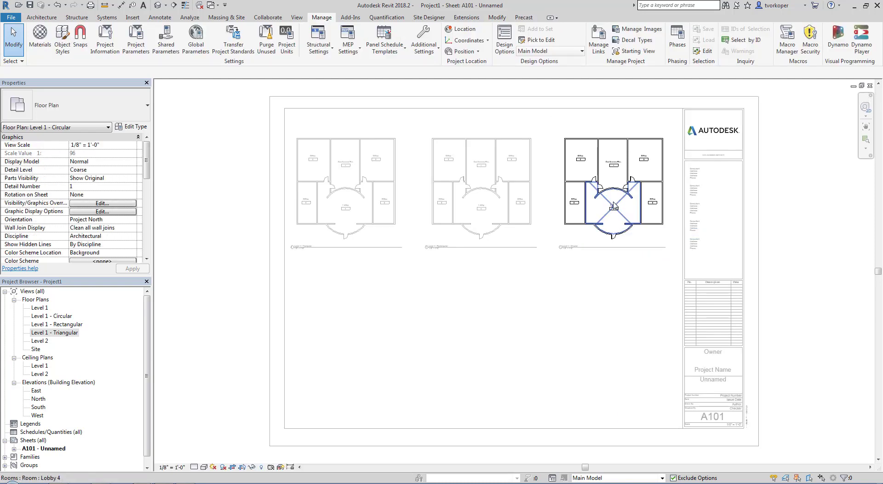
key("v")
key("g")
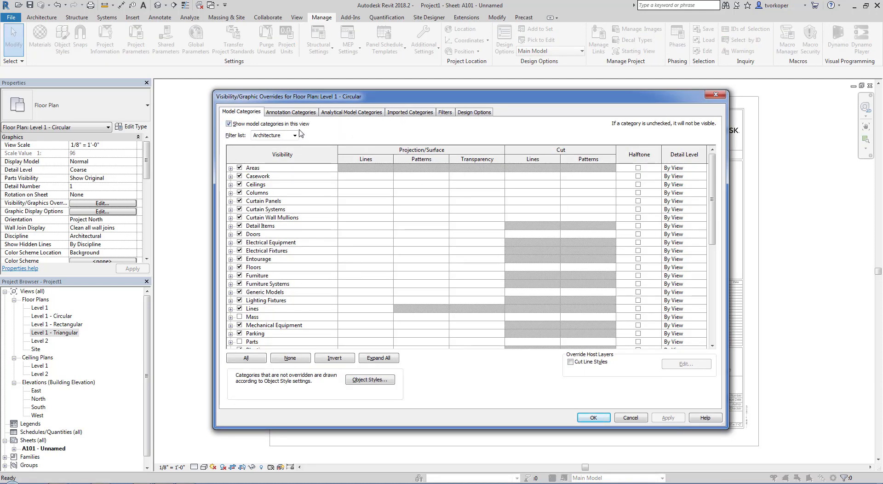
Step: Set the Entry Way design option override to Circular (primary) for the Level 1 - Circular view and deactivate the view
left_click_drag(449, 103, 509, 125)
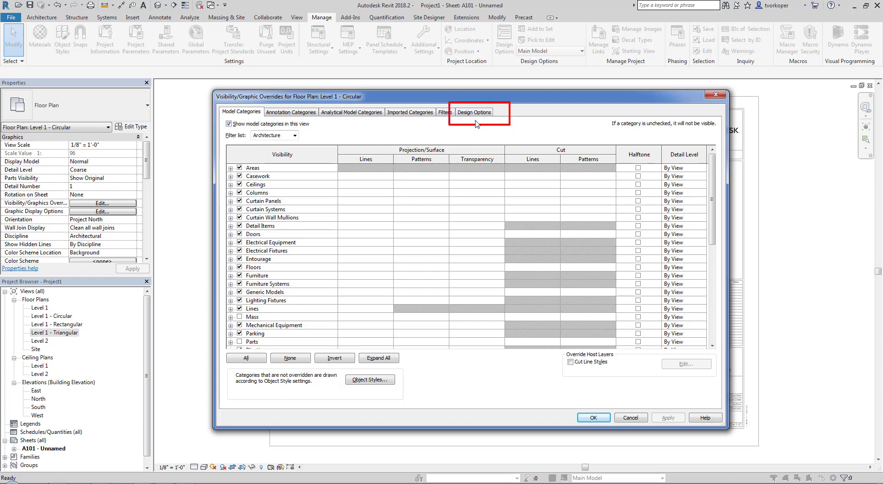
key("Escape")
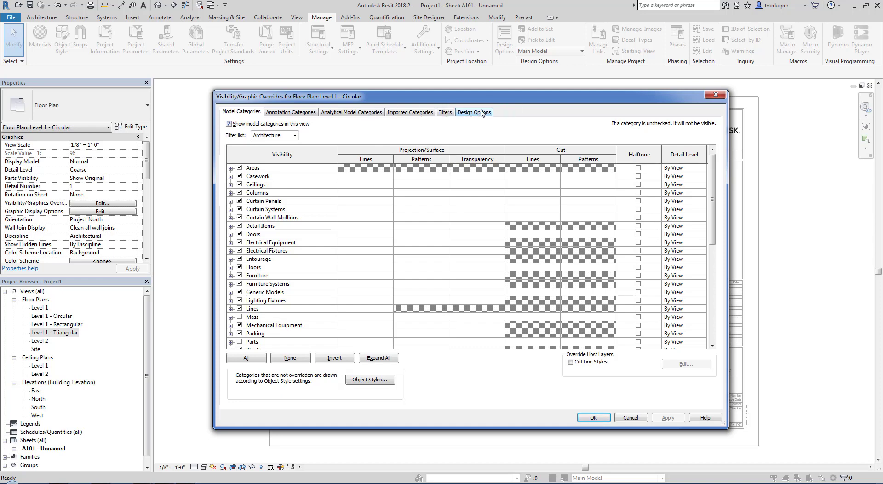
left_click(481, 113)
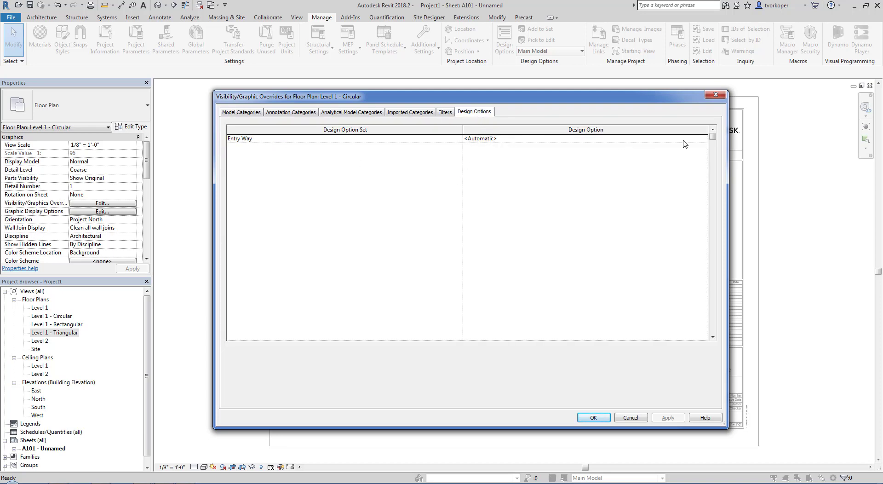
left_click(699, 139)
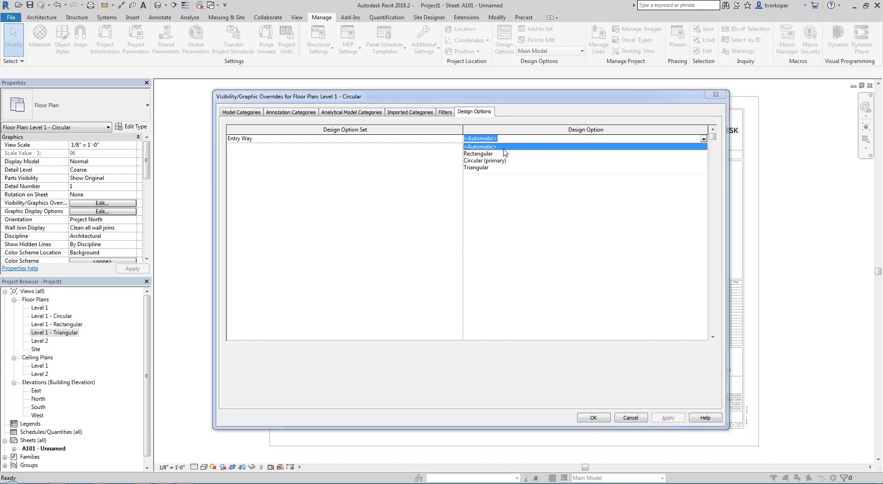
left_click(478, 161)
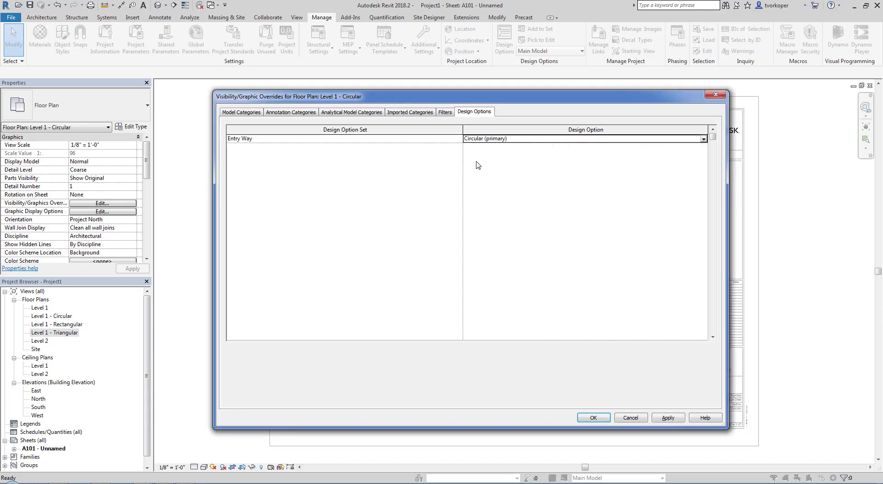
left_click(594, 418)
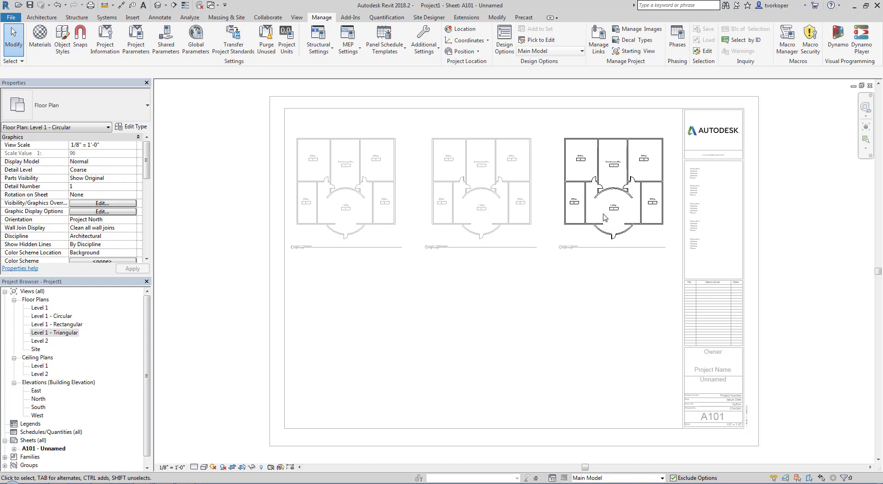
left_click(600, 195)
right_click(601, 195)
left_click(614, 239)
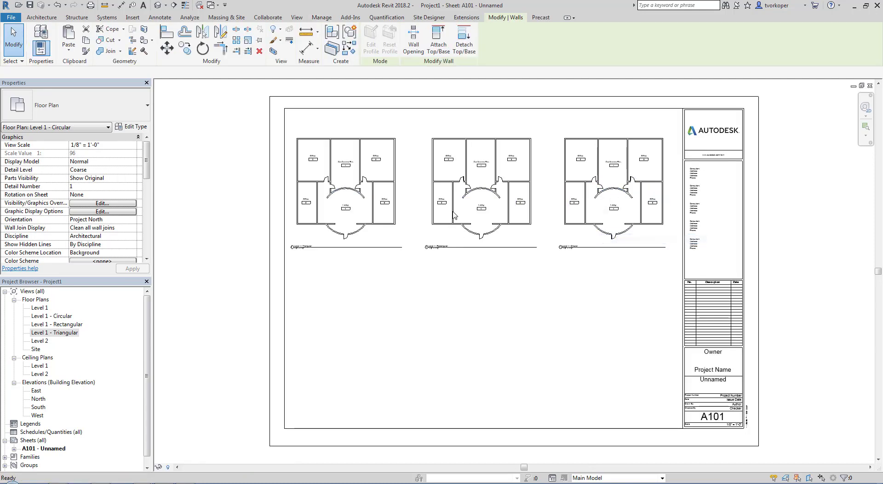
Step: Activate the Level 1 - Rectangular view on the sheet and open the design option settings of its Visibility/Graphic Overrides
left_click(457, 196)
right_click(458, 196)
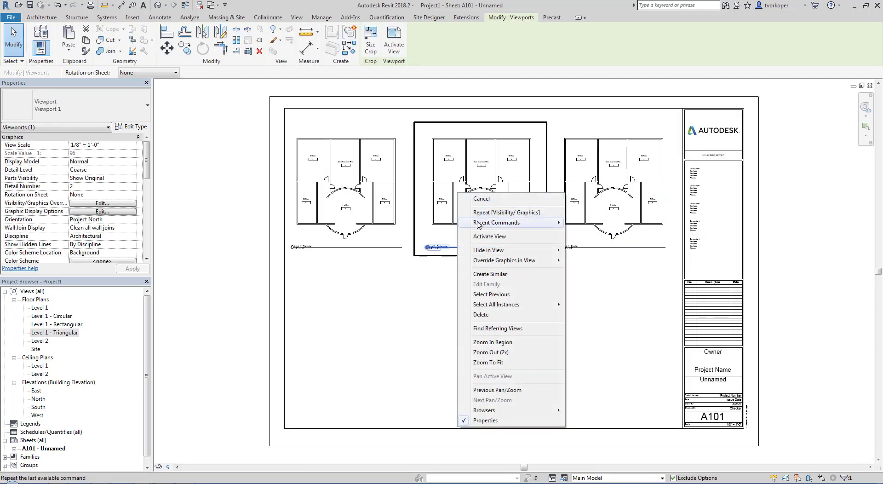
left_click(475, 234)
key("g")
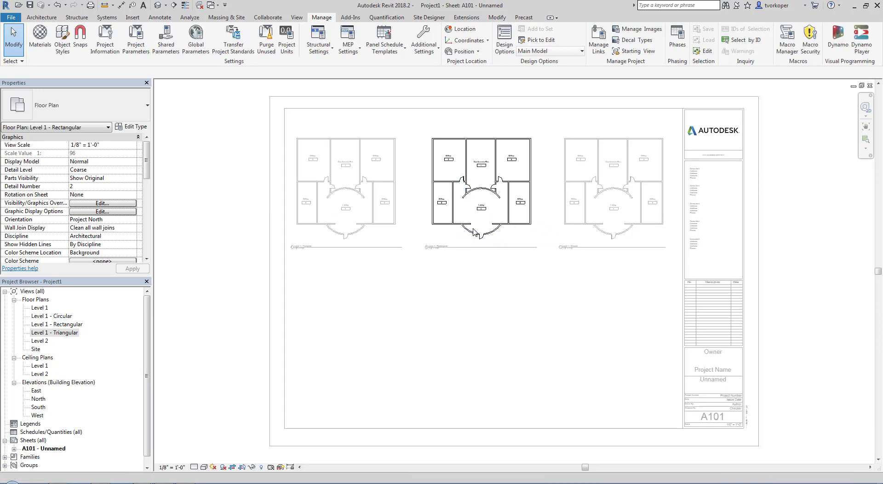
left_click(463, 115)
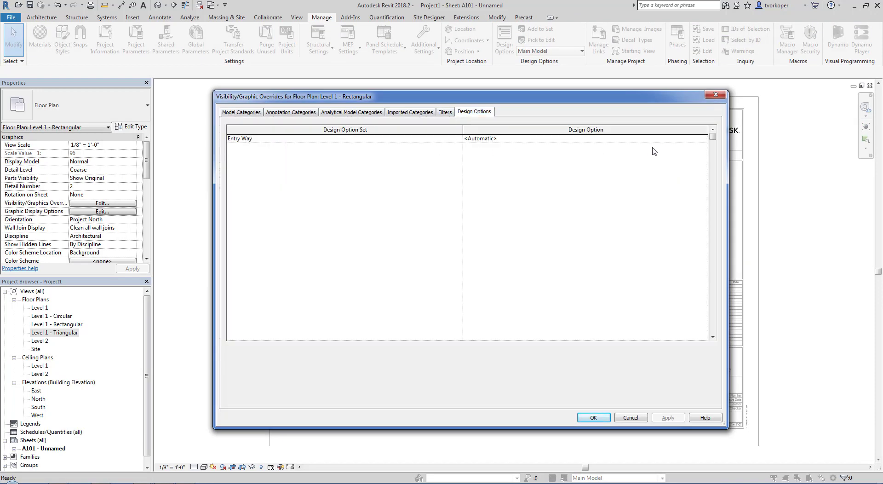
Step: Set the Entry Way design option override to Rectangular for the Level 1 - Rectangular view and deactivate the view
left_click(703, 139)
left_click(488, 156)
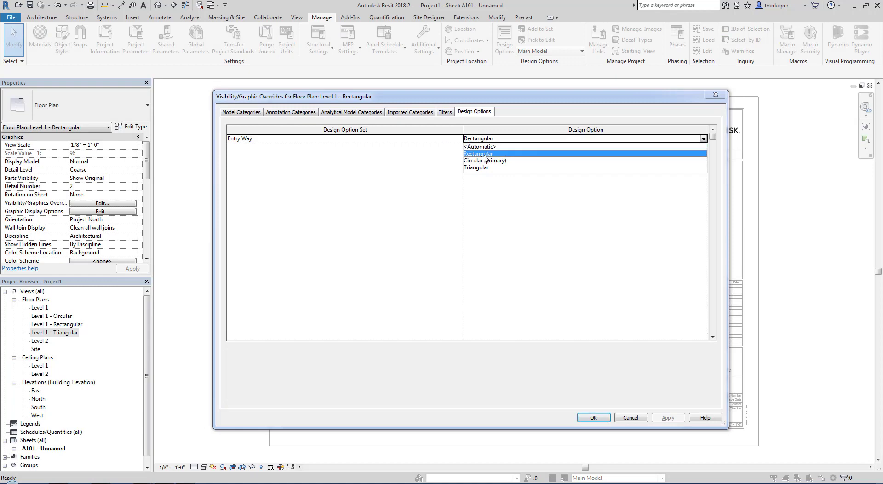
left_click(593, 417)
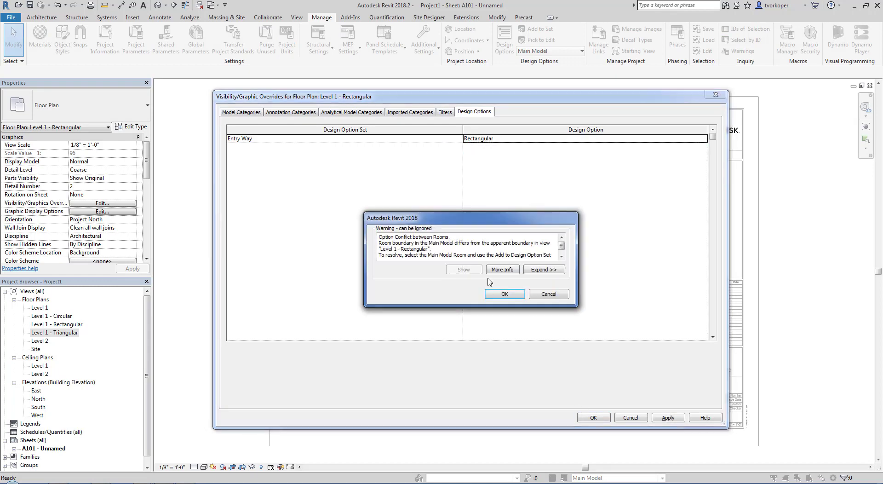
left_click(504, 294)
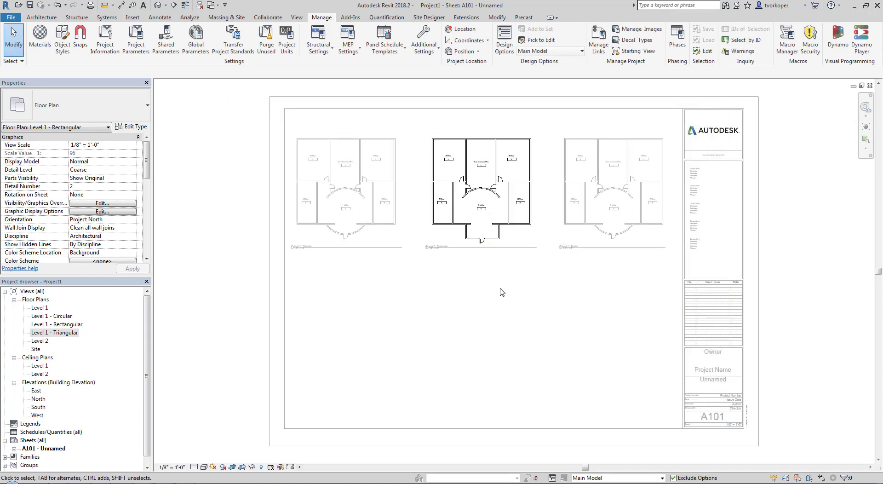
double_click(487, 268)
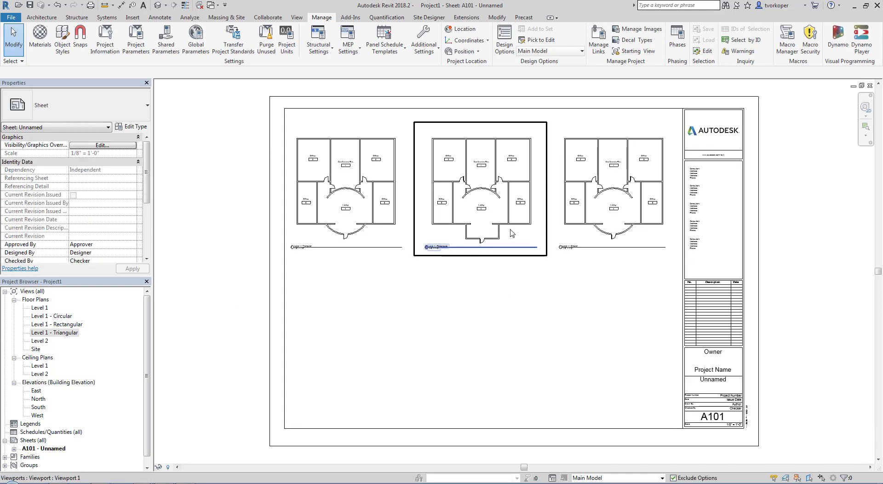
Step: Activate the Level 1 - Triangular view on the sheet and open the design option settings of its Visibility/Graphic Overrides
left_click(322, 212)
right_click(335, 189)
left_click(354, 232)
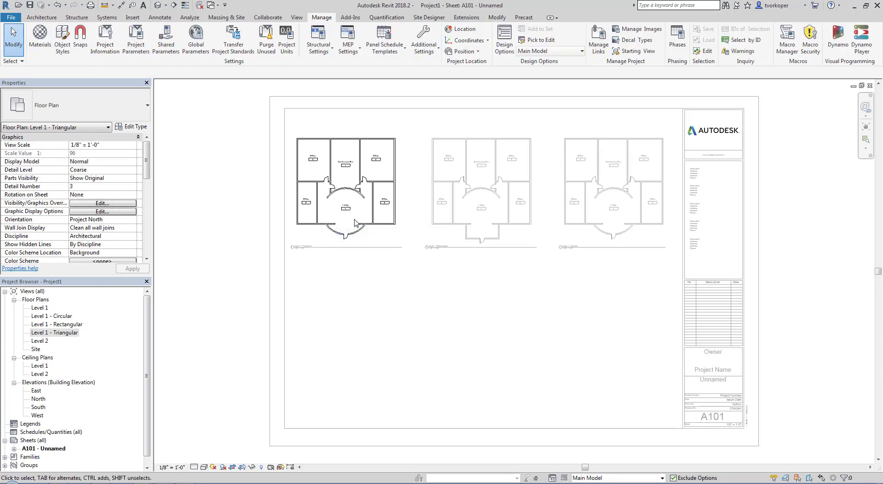
key("v")
key("g")
left_click(473, 112)
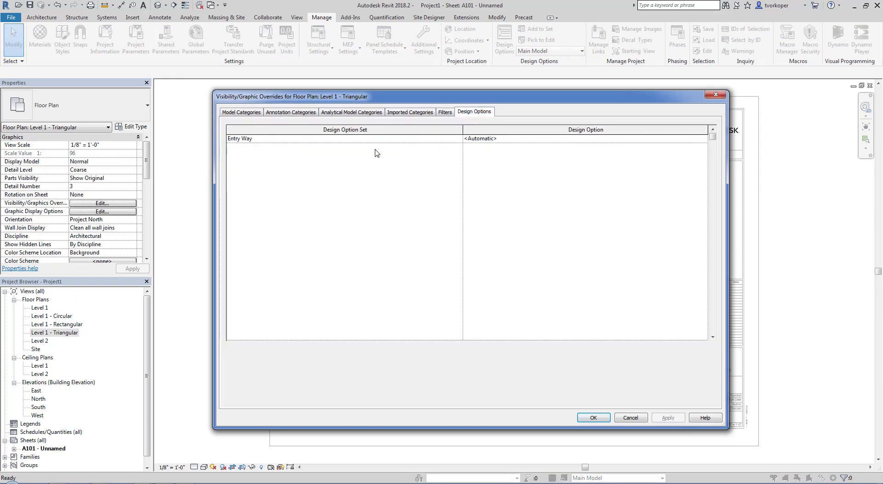
Step: Set the Entry Way design option override to Triangular for the Level 1 - Triangular view and deactivate the view without saving the project
left_click(575, 138)
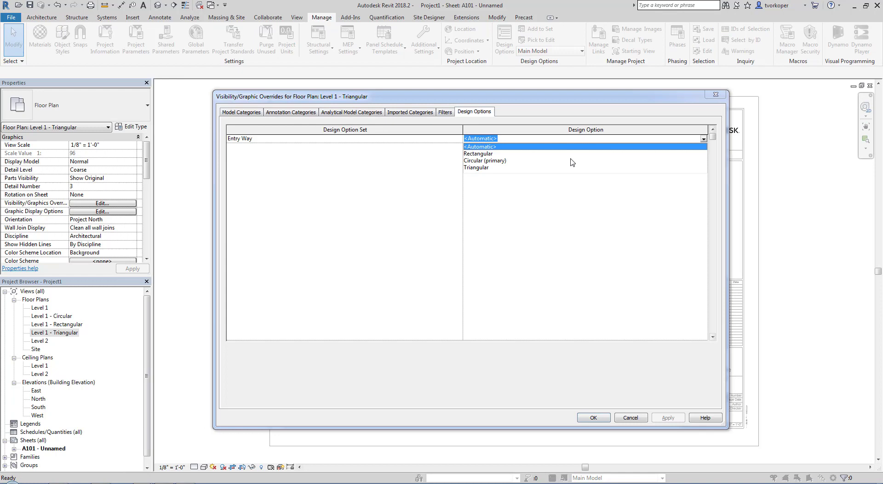
left_click(508, 172)
left_click(588, 416)
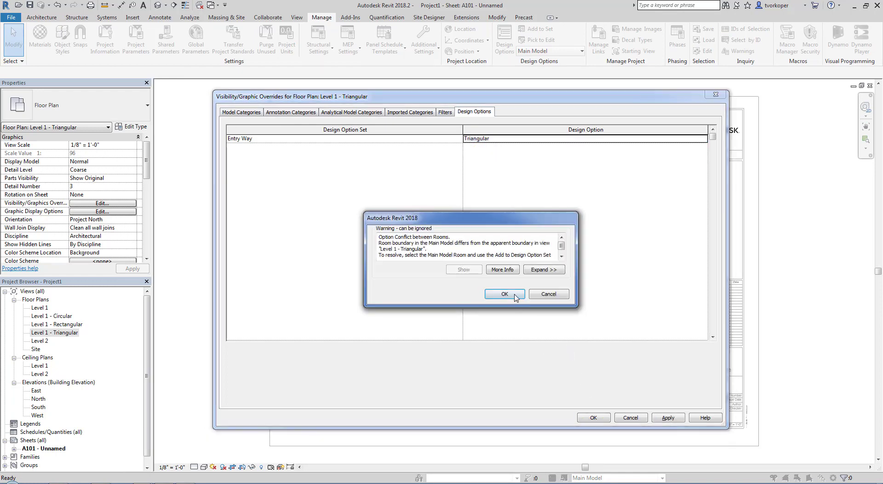
left_click(513, 295)
right_click(378, 203)
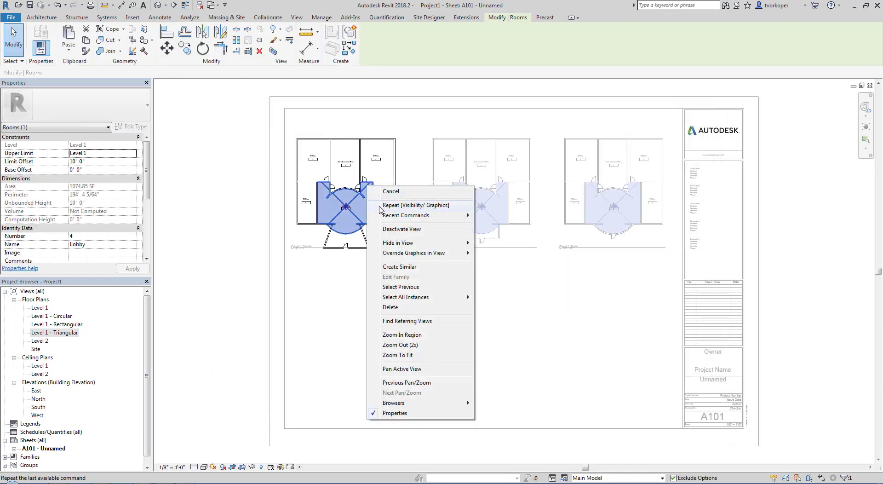
key("Escape")
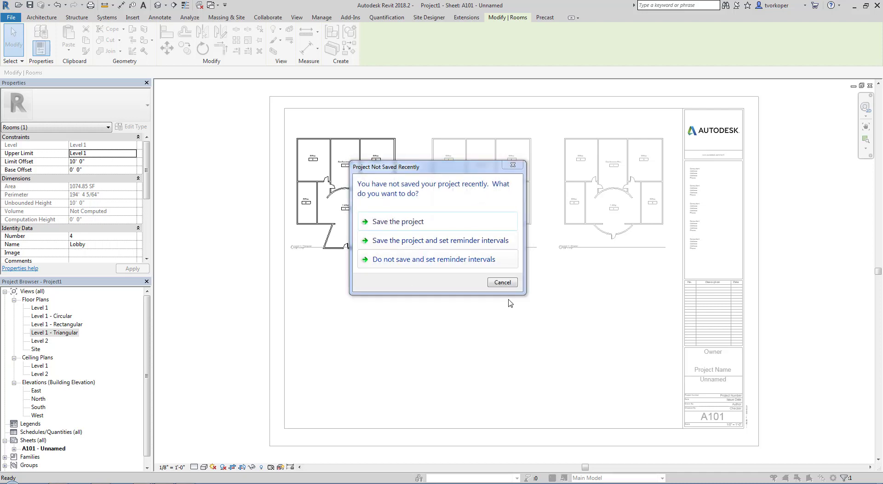
left_click(508, 282)
double_click(388, 286)
left_click(394, 247)
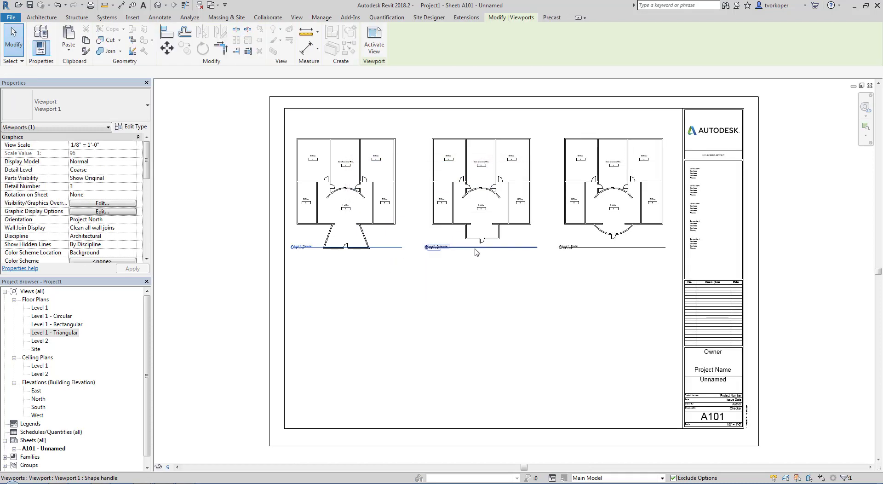
double_click(600, 251)
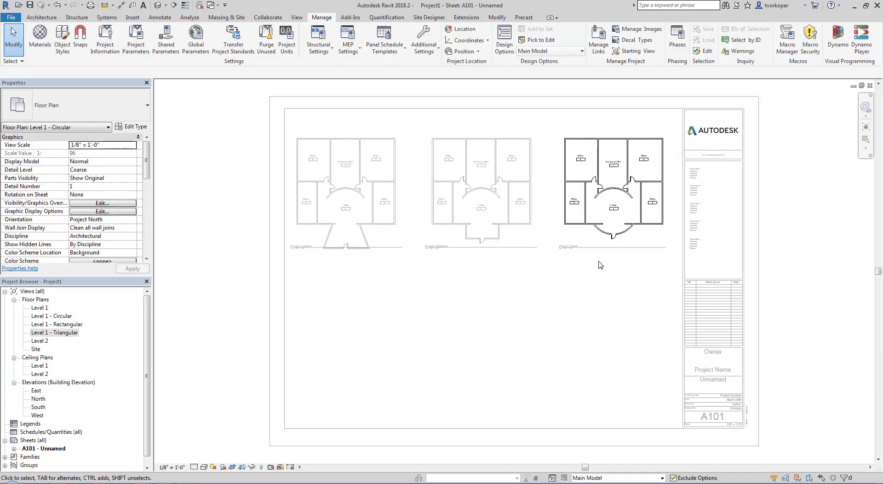
double_click(597, 265)
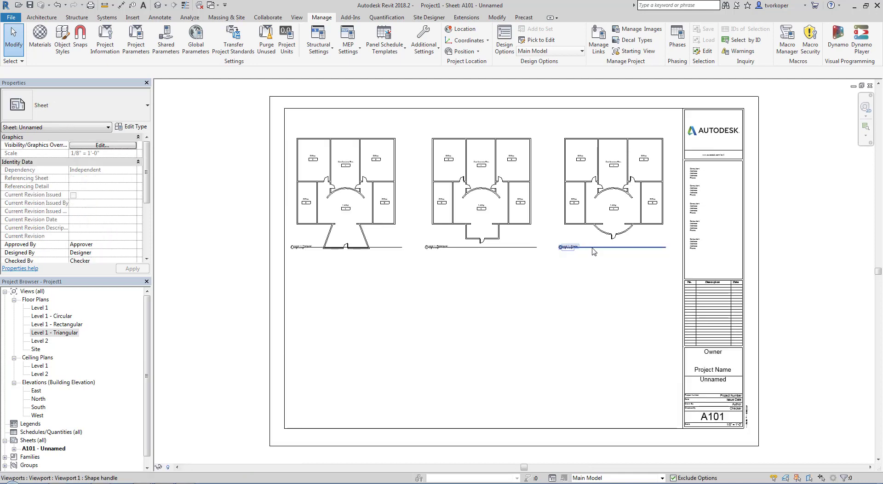
Step: Select all three view titles on the sheet and move them together slightly down, clear of the triangular entry way
left_click(518, 251)
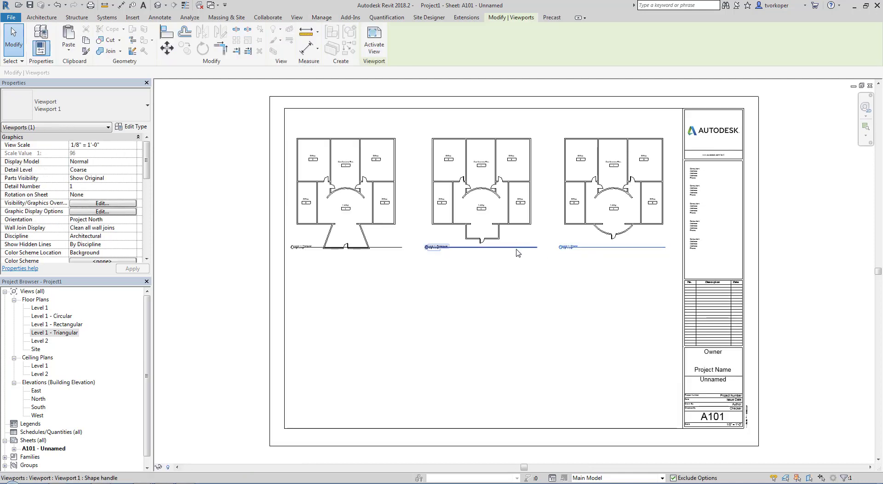
left_click(395, 249, "ctrl")
left_click_drag(393, 259, 392, 261)
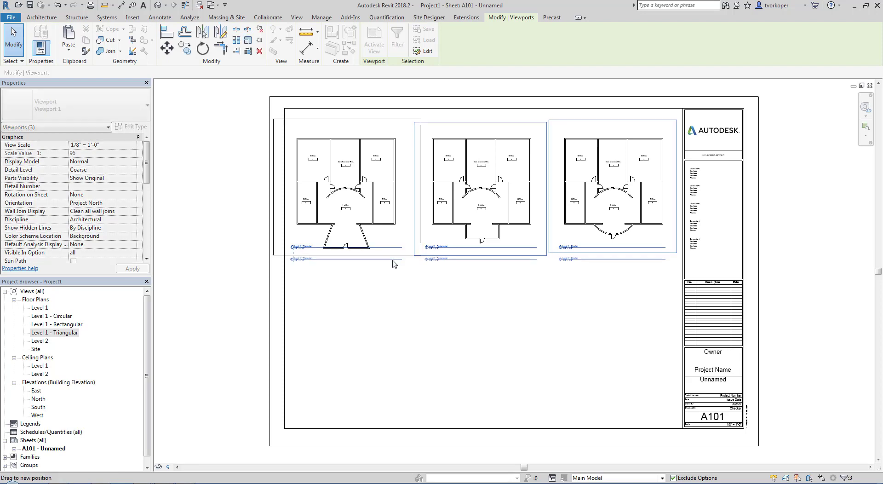
left_click(412, 326)
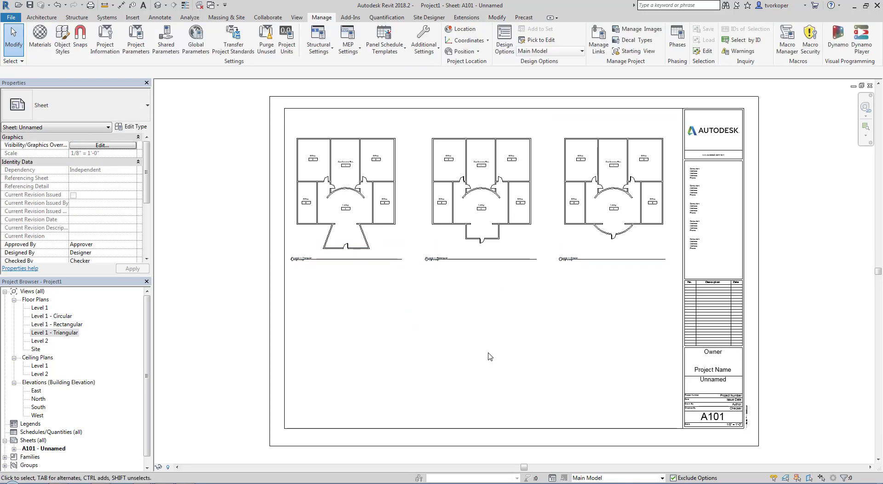